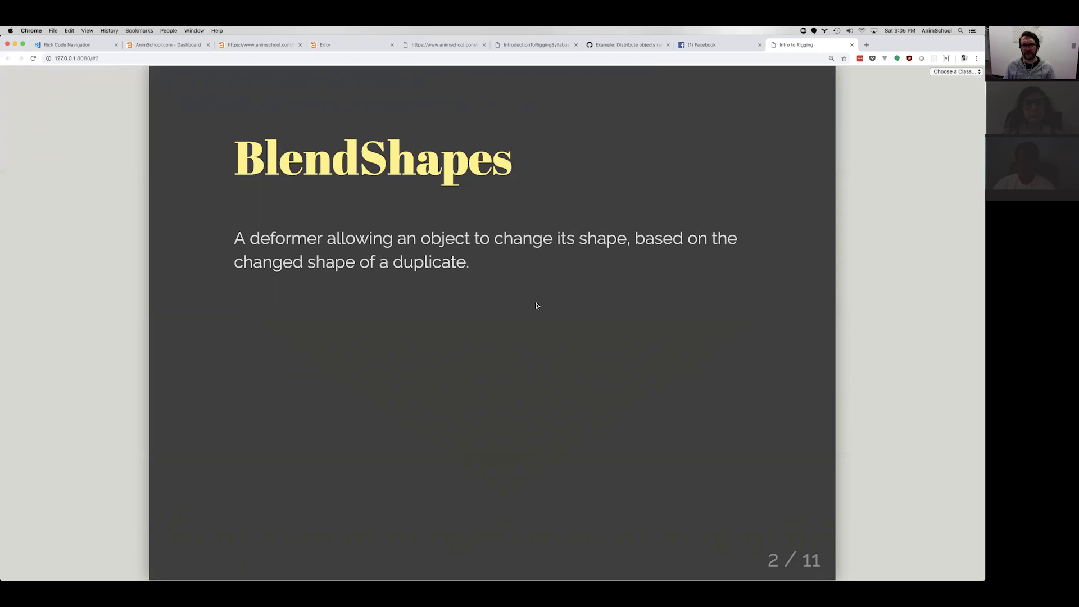
Switch to Maya and create a polygon cube at the center of the grid
key("super+Tab")
key("Tab")
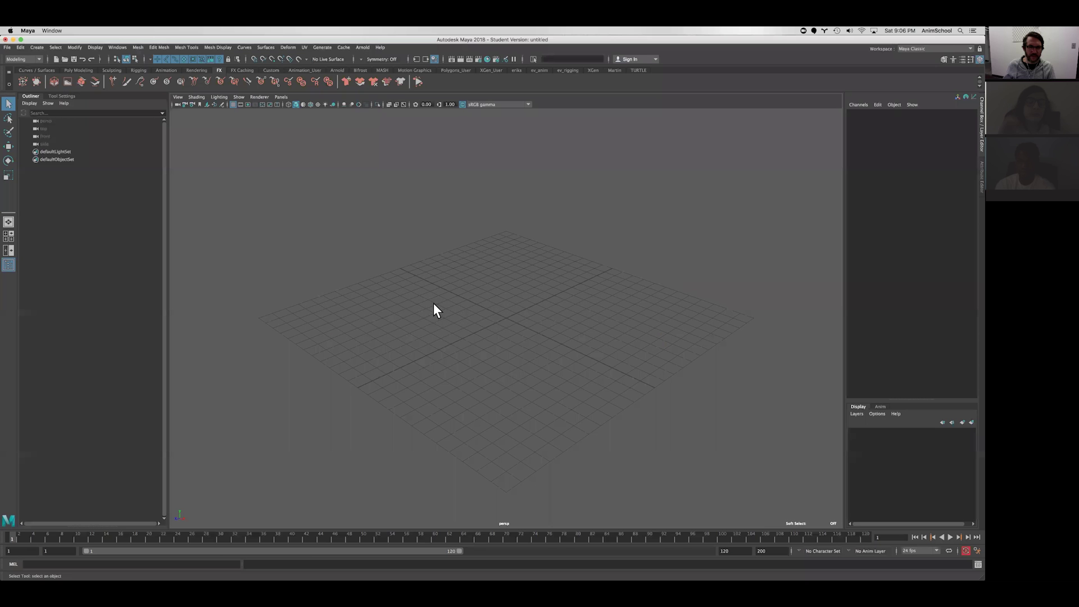
left_click_drag(495, 319, 522, 322, "alt")
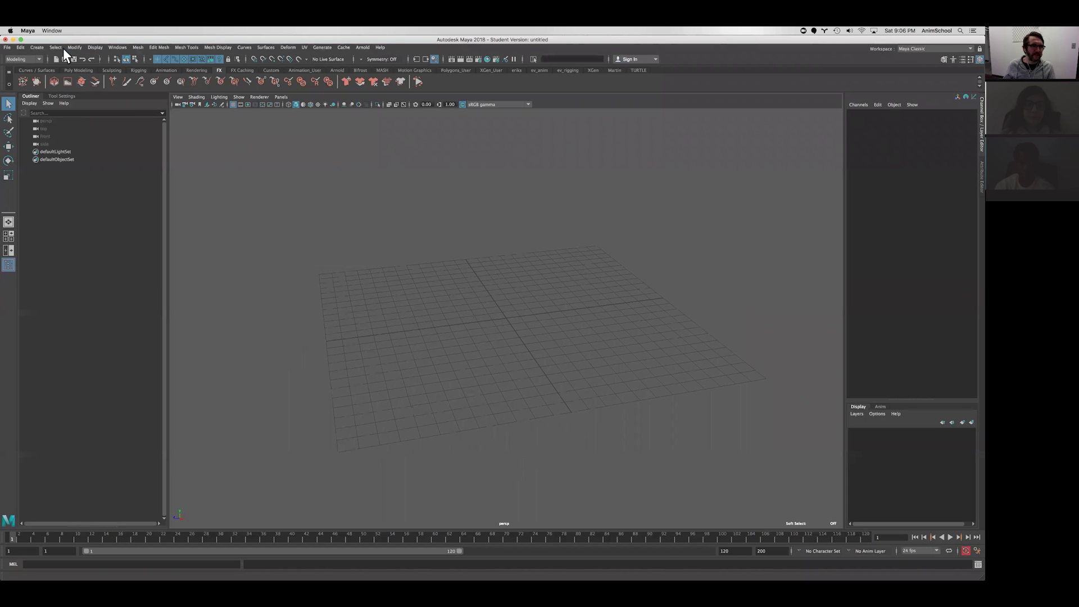
left_click(37, 47)
mouse_move(60, 76)
left_click(147, 81)
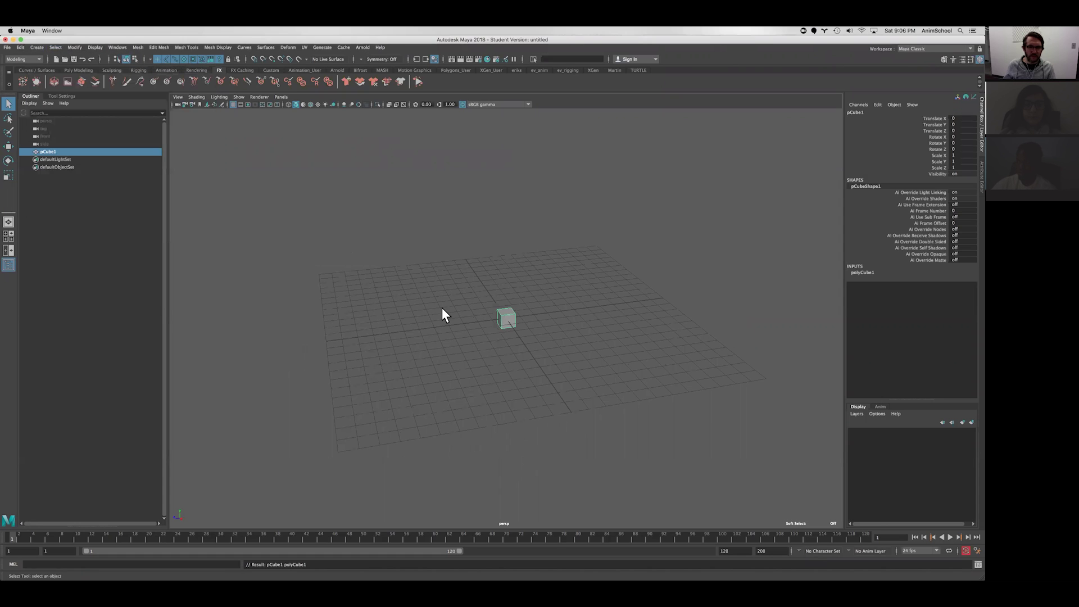
scroll(622, 324, "up", 5)
middle_click_drag(559, 341, 533, 352, "alt")
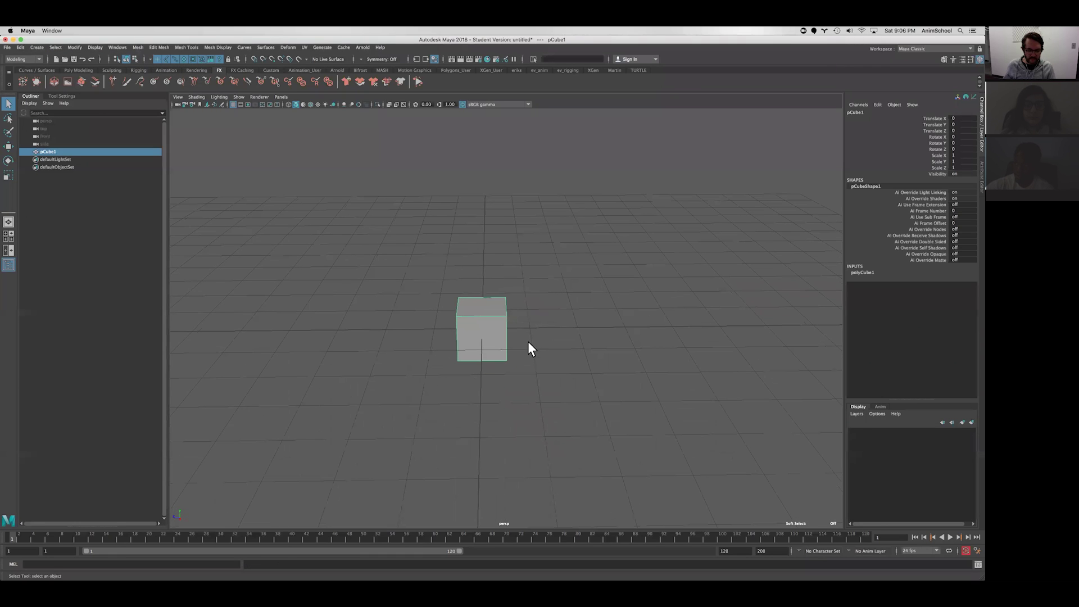
Duplicate the cube and move the copy along the Z axis beside the original
key("super+d")
key("ctrl+d")
key("w")
left_click_drag(426, 329, 515, 332)
left_click(562, 378)
left_click_drag(562, 378, 608, 361, "alt")
middle_click_drag(609, 360, 541, 347, "alt")
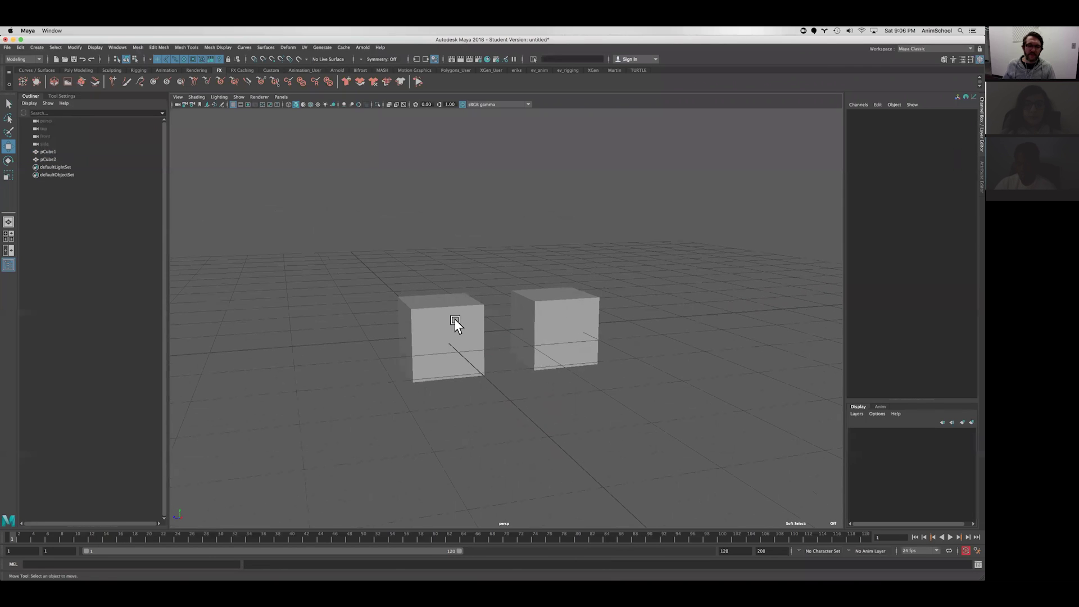
Reshape the duplicate cube by pulling its top vertices up into a tall form with a slanted top, and return to object selection
left_click(455, 320)
left_click_drag(534, 343, 667, 314, "alt")
left_click(530, 345)
right_click_drag(674, 312, 637, 309)
left_click_drag(608, 277, 705, 316)
left_click_drag(702, 312, 663, 237, "alt")
left_click_drag(712, 210, 650, 171)
left_click_drag(682, 137, 693, 230)
key("F8")
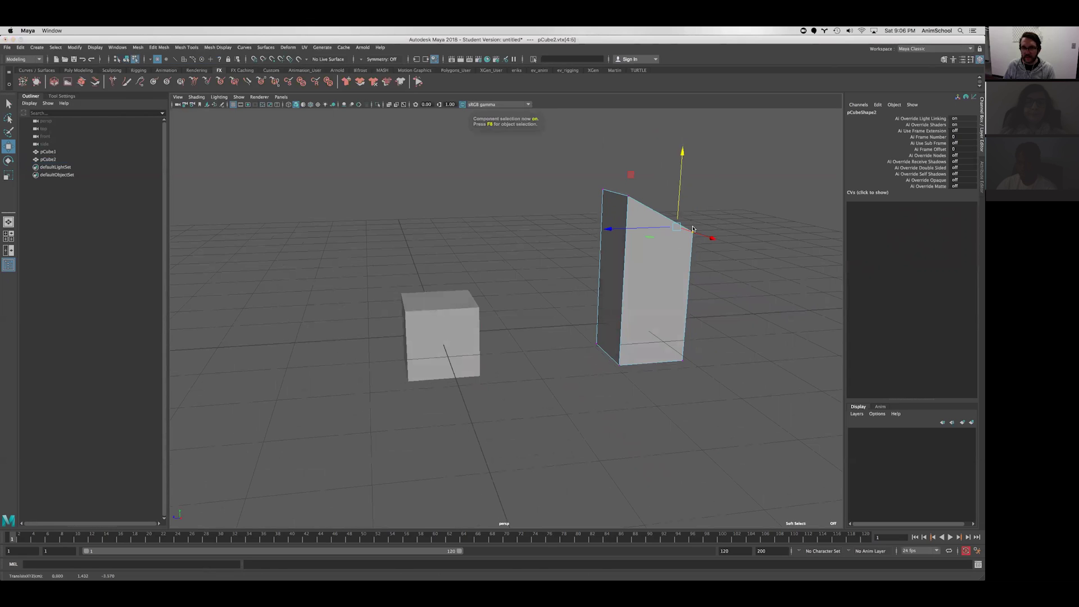
Use the Rigging menu set to create a blend shape on the original cube with the tall duplicate as its target
left_click(535, 386)
left_click_drag(535, 386, 572, 358, "alt")
left_click(586, 357)
left_click(461, 335, "shift")
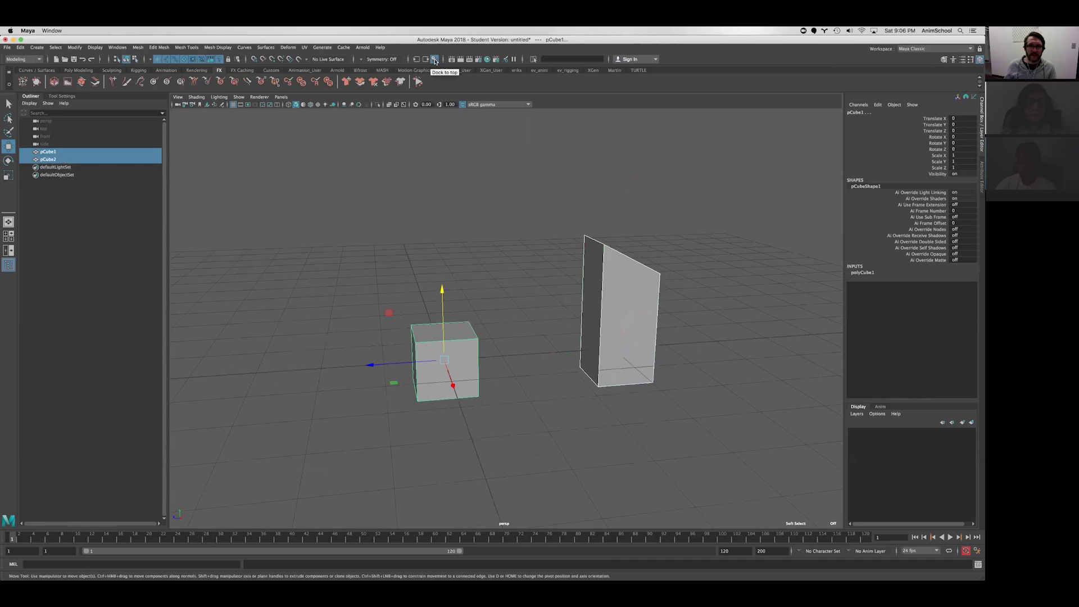
left_click(23, 59)
left_click(23, 75)
left_click(178, 48)
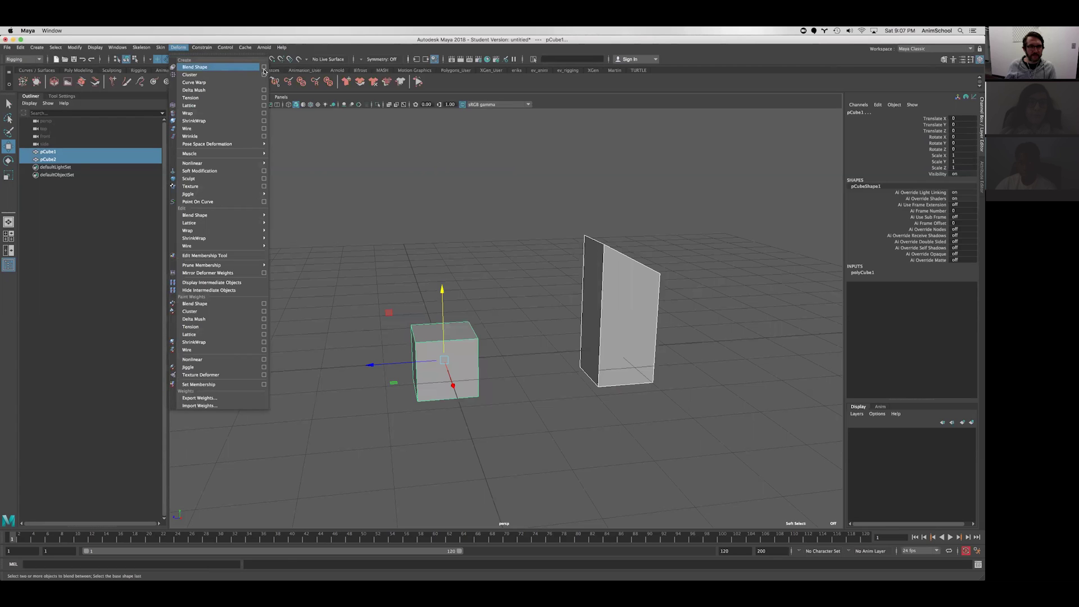
left_click(457, 204)
left_click(457, 204)
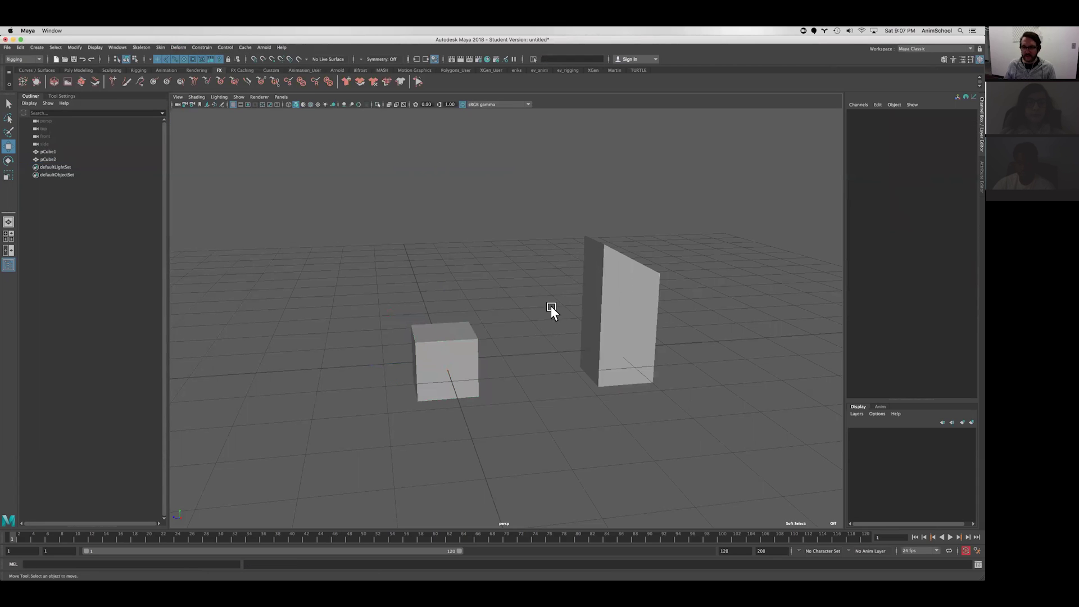
Test the original cube's new blend shape by scrubbing the pCube2 weight and returning it to 0
left_click(624, 307)
left_click_drag(640, 335, 645, 289, "alt")
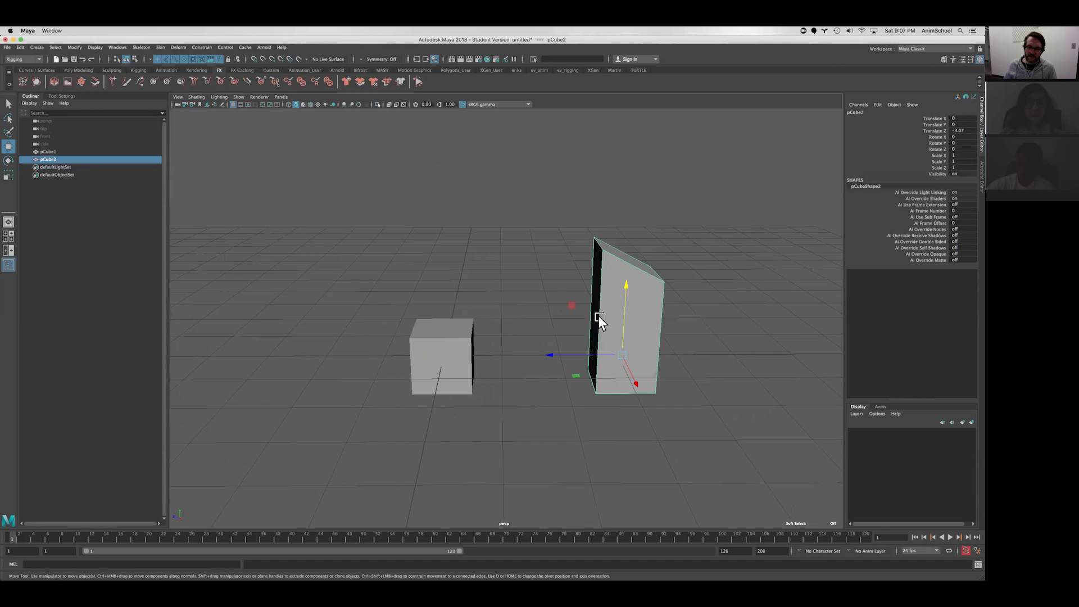
left_click(452, 335)
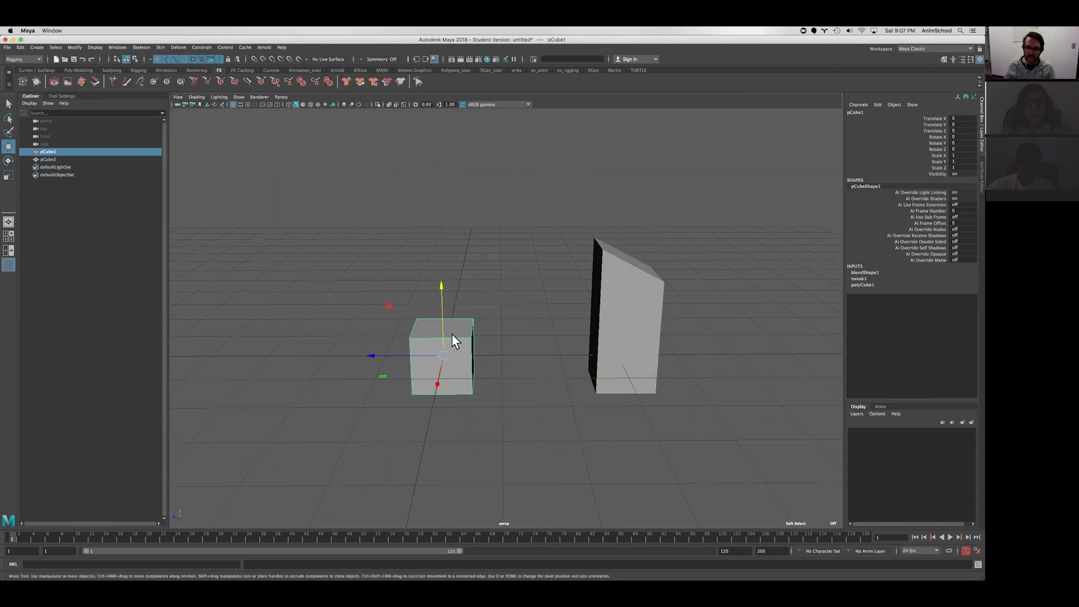
left_click_drag(467, 326, 461, 362, "alt")
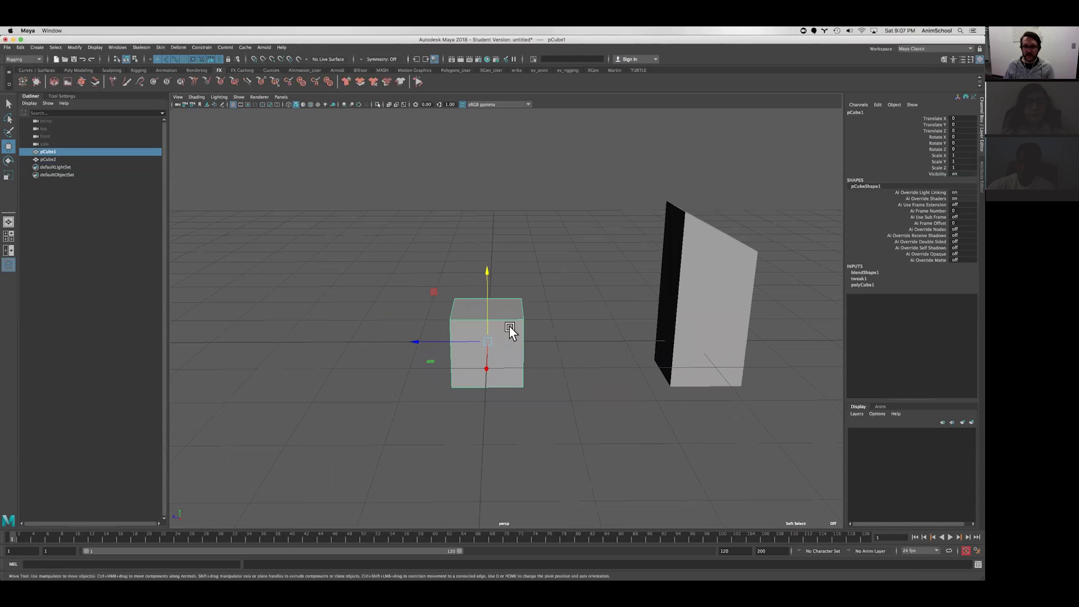
left_click_drag(497, 319, 462, 355, "alt")
middle_click_drag(532, 301, 500, 309, "alt")
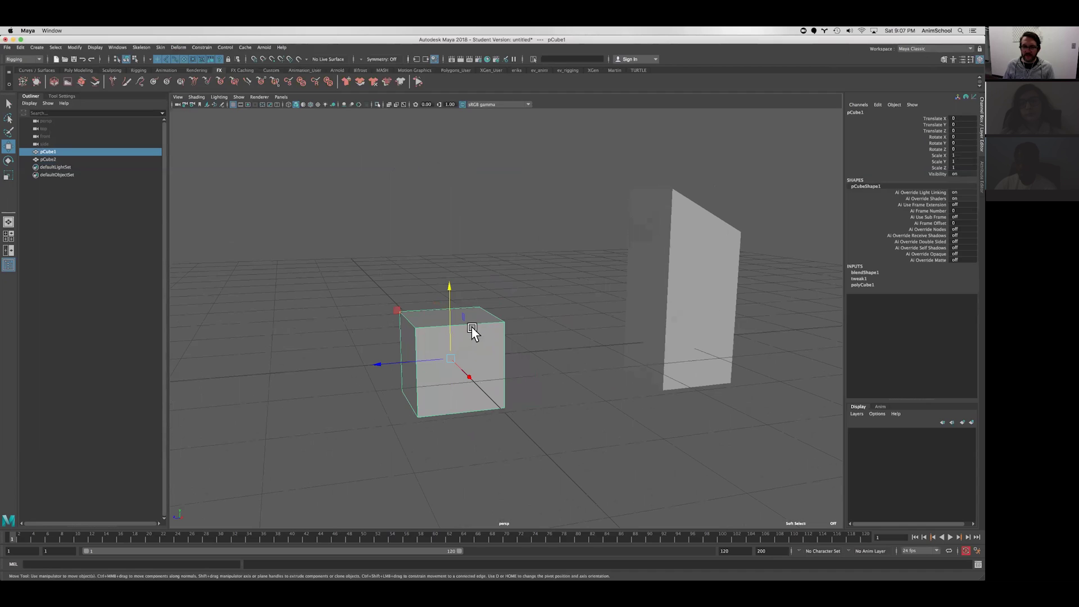
left_click(864, 273)
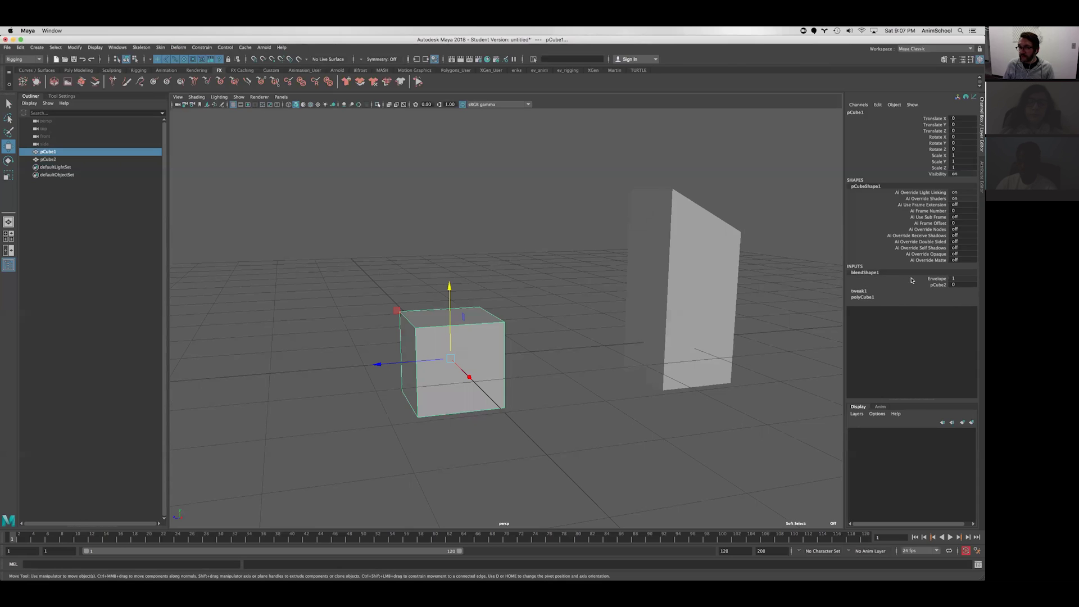
left_click(938, 285)
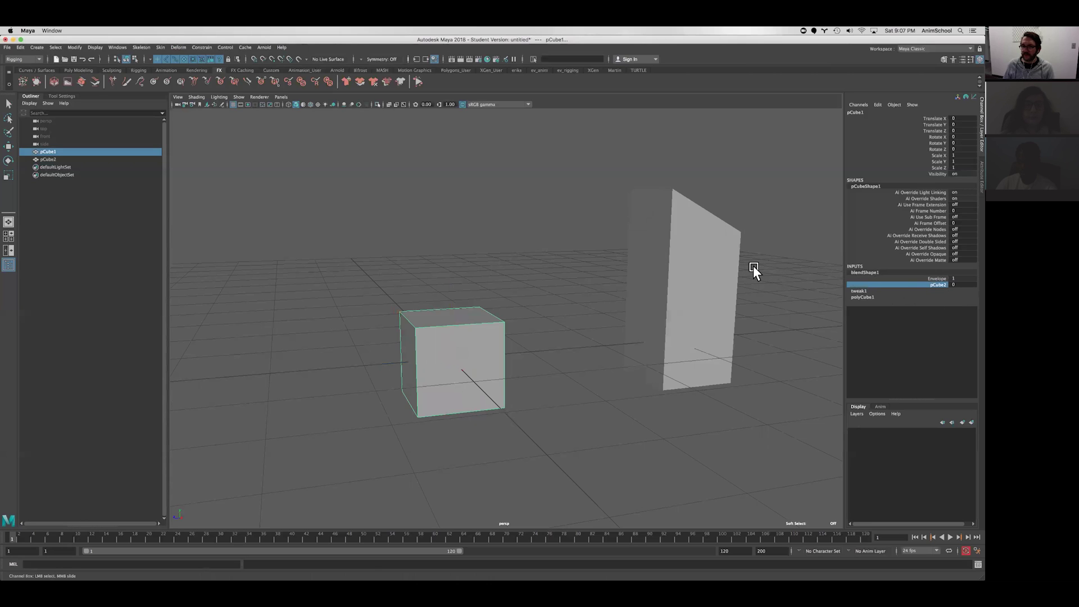
middle_click_drag(753, 267, 771, 258)
left_click_drag(771, 258, 559, 265, "alt")
middle_click_drag(559, 265, 544, 265)
left_click_drag(544, 265, 637, 302, "alt")
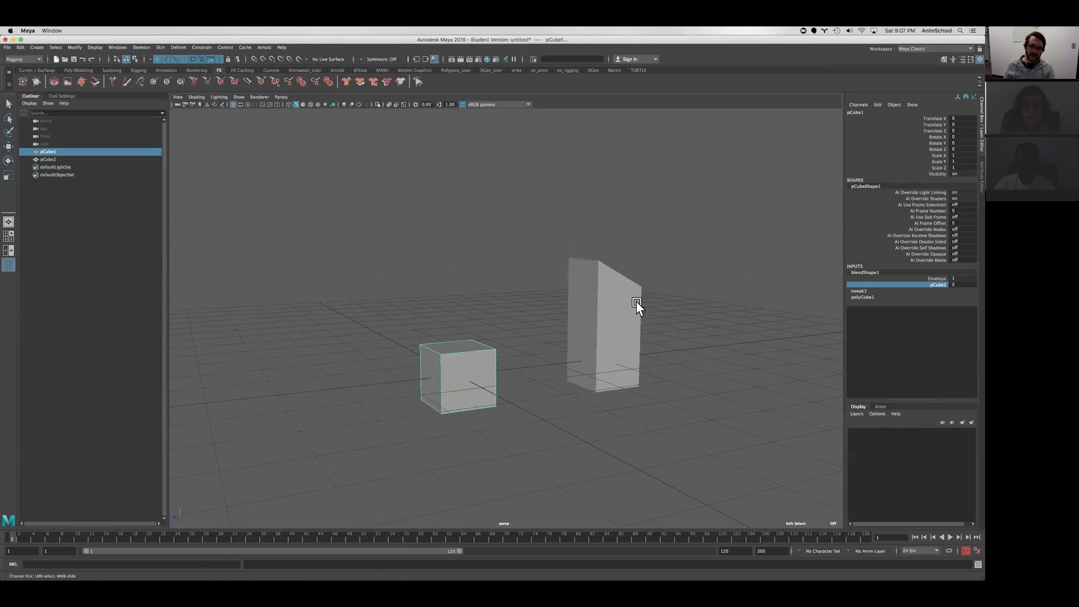
left_click_drag(510, 296, 551, 296, "alt")
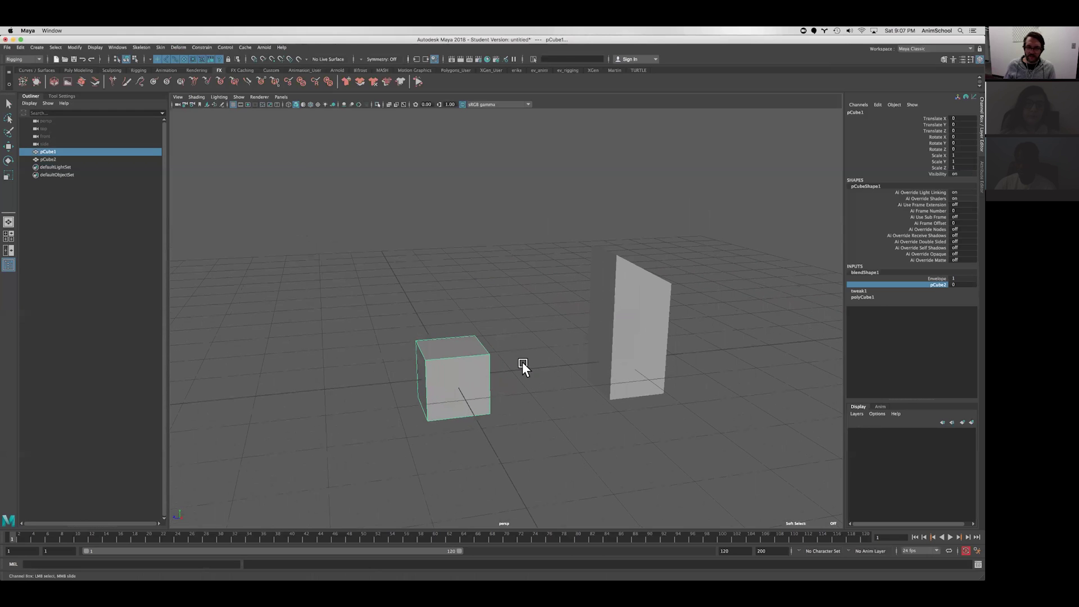
left_click_drag(609, 313, 580, 349, "alt")
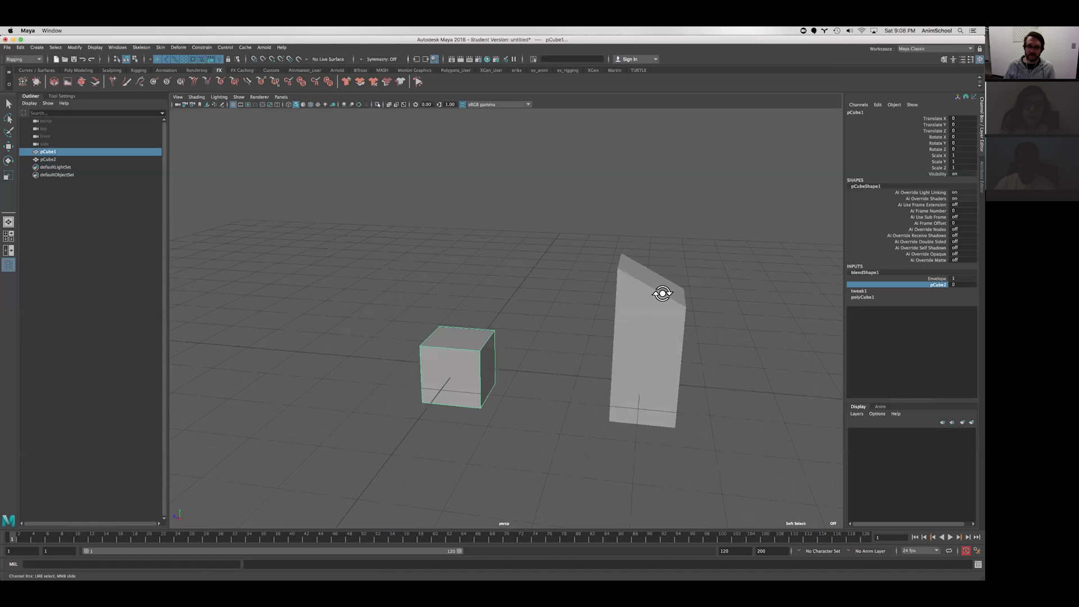
left_click_drag(663, 293, 720, 290, "alt")
left_click(660, 209)
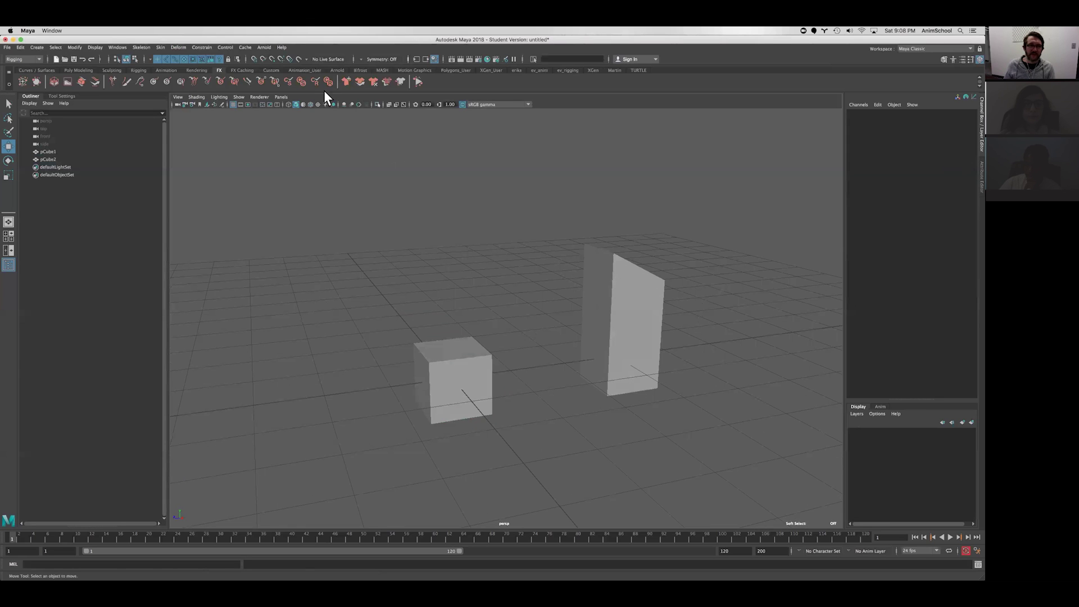
left_click_drag(572, 318, 573, 309, "alt")
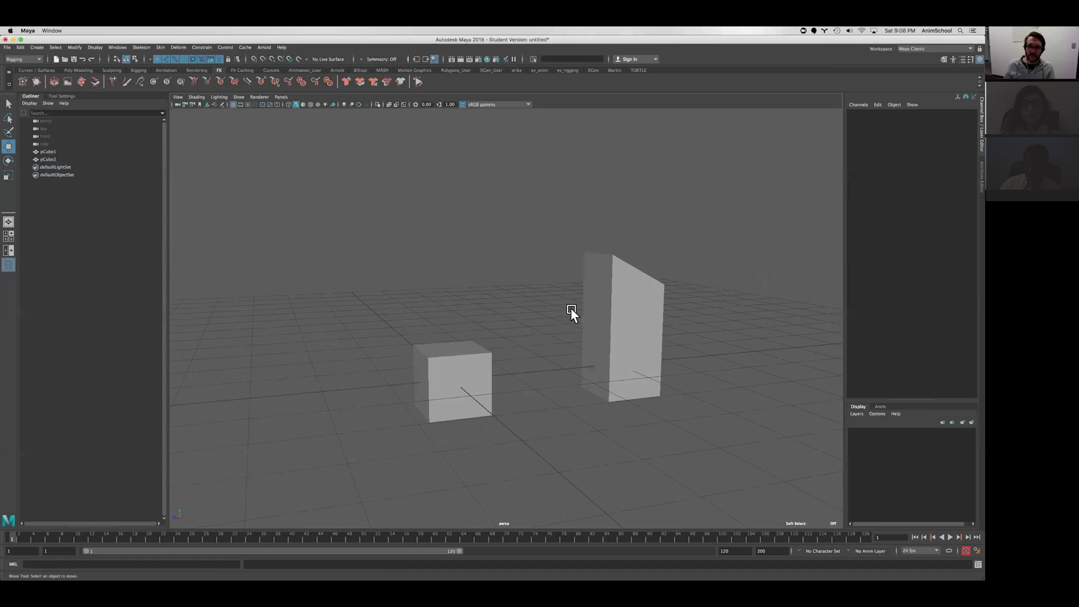
Duplicate the original cube again and move the copy past the tall cube to Translate Z of about -6.66
left_click(450, 360)
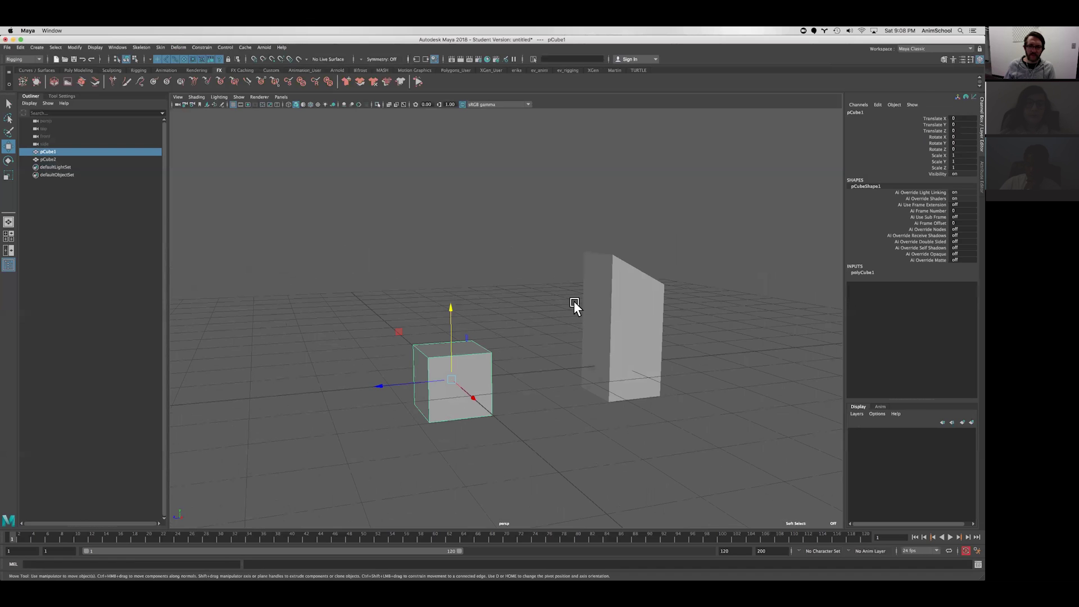
left_click_drag(574, 301, 476, 355, "alt")
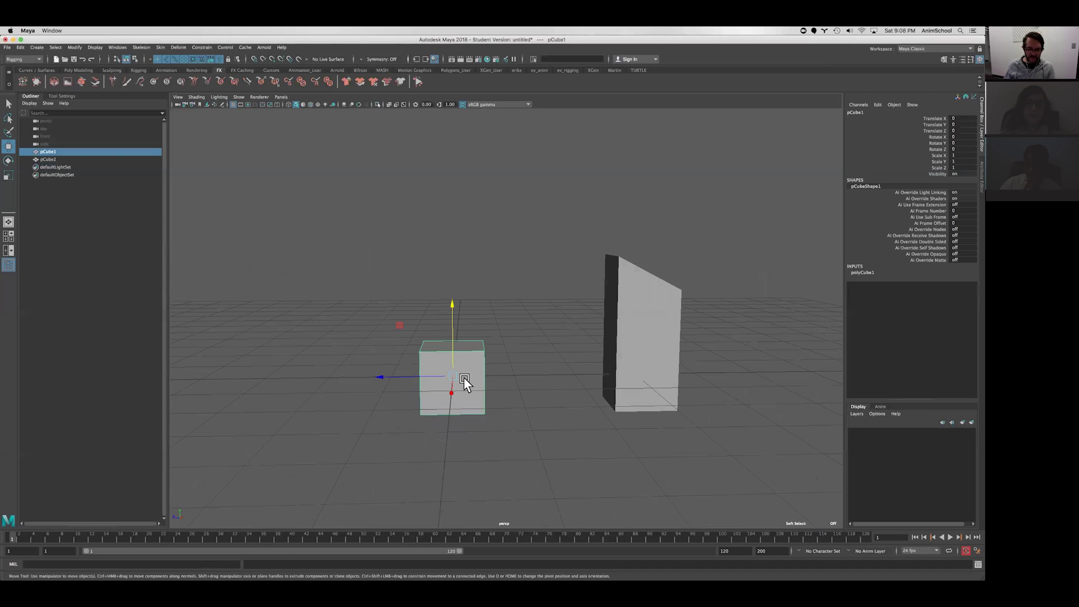
key("ctrl+d")
left_click_drag(541, 362, 596, 377, "alt")
Scale the third cube's vertices along X into a long box, and return to object selection
right_click(689, 360)
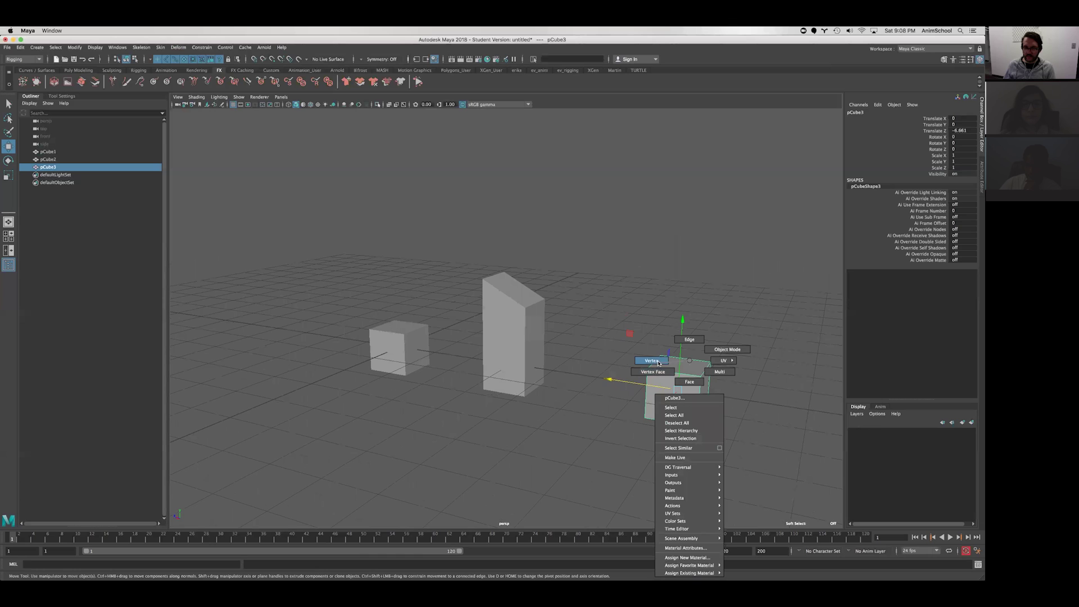
right_click_drag(658, 363, 655, 361)
left_click_drag(711, 390, 692, 385, "alt")
left_click_drag(624, 346, 731, 450)
key("r")
left_click_drag(645, 421, 502, 509)
key("F8")
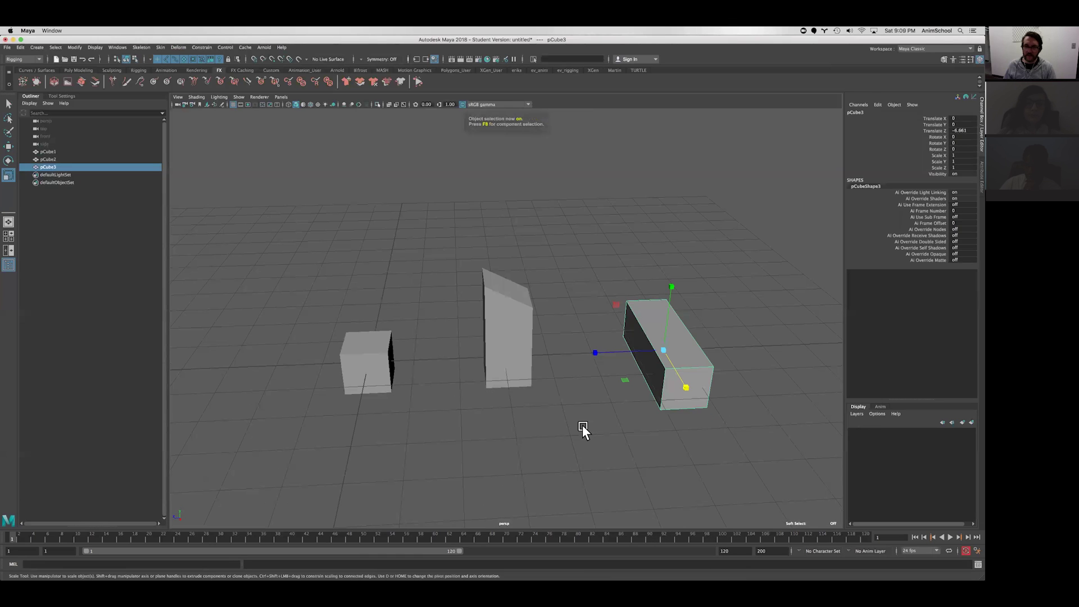
left_click(583, 425)
left_click_drag(565, 416, 624, 359, "alt")
Create one blend shape on the original cube, using the long box and the tall cube as targets
left_click(624, 359)
left_click(502, 356, "shift")
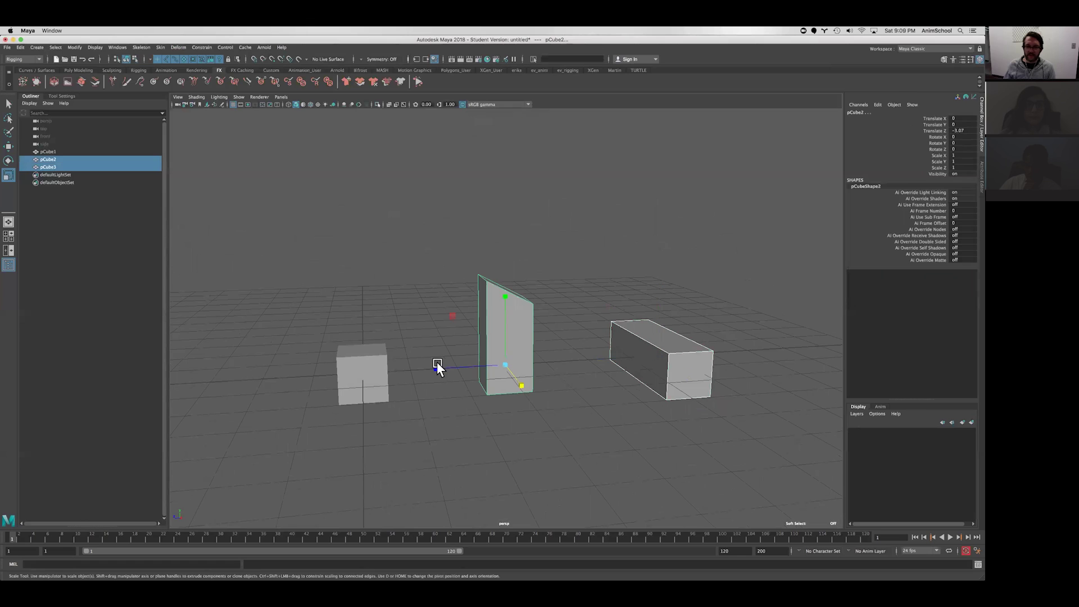
left_click(373, 369, "shift")
left_click_drag(370, 325, 421, 330, "alt")
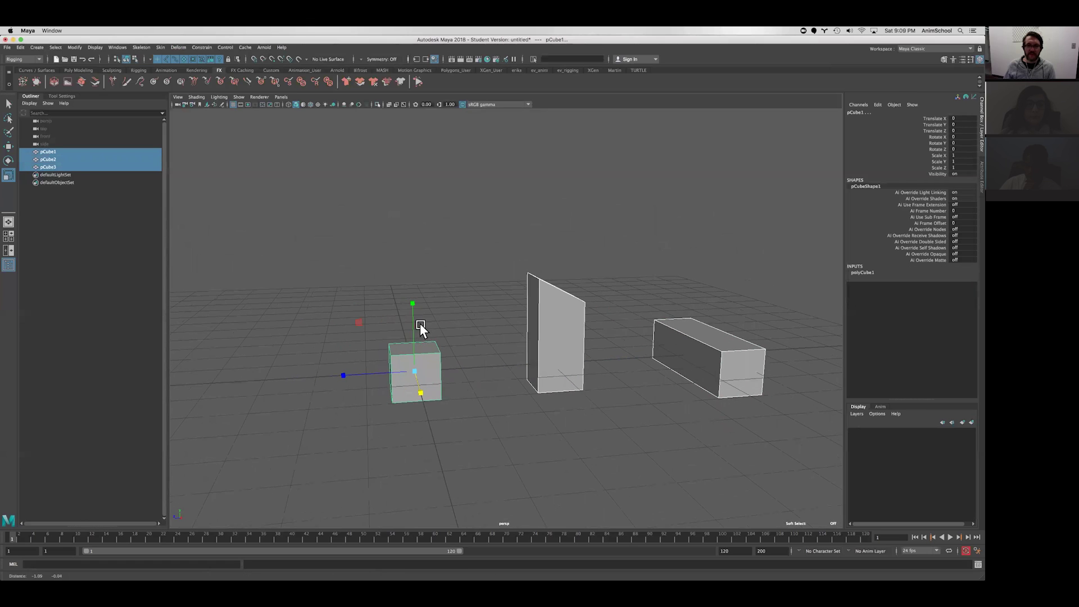
left_click(178, 47)
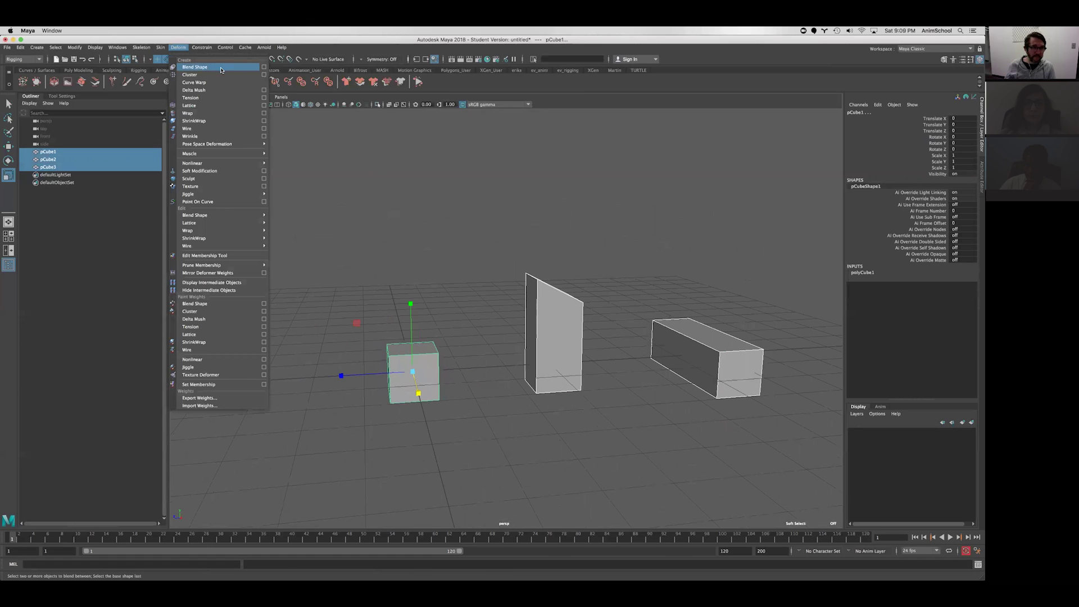
left_click(221, 70)
On the original cube's blend shape, try out the pCube2 weight and raise the pCube3 weight to 1
left_click(444, 375)
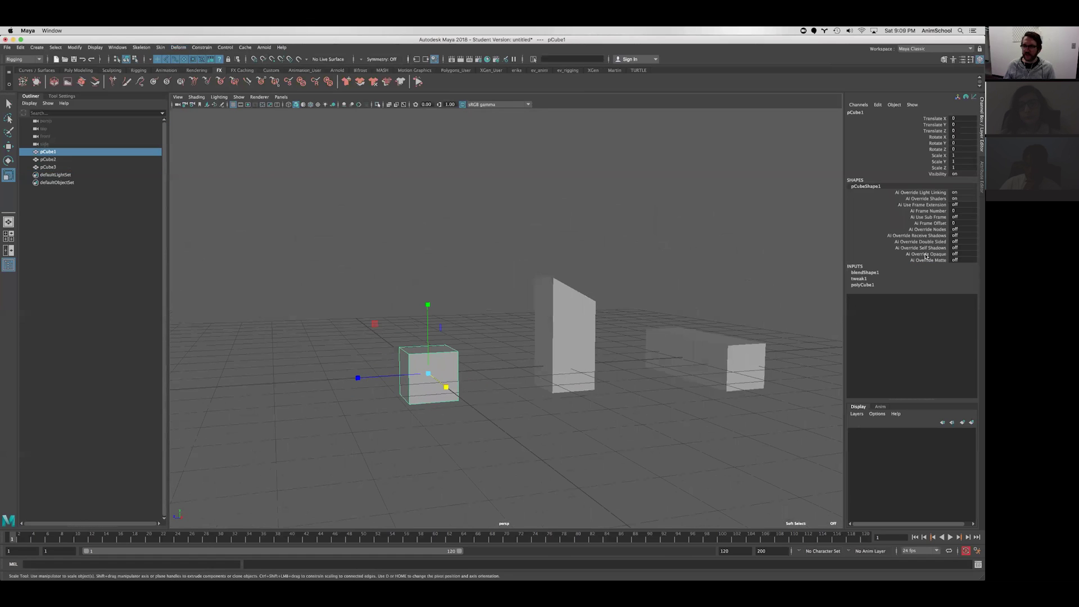
left_click(868, 273)
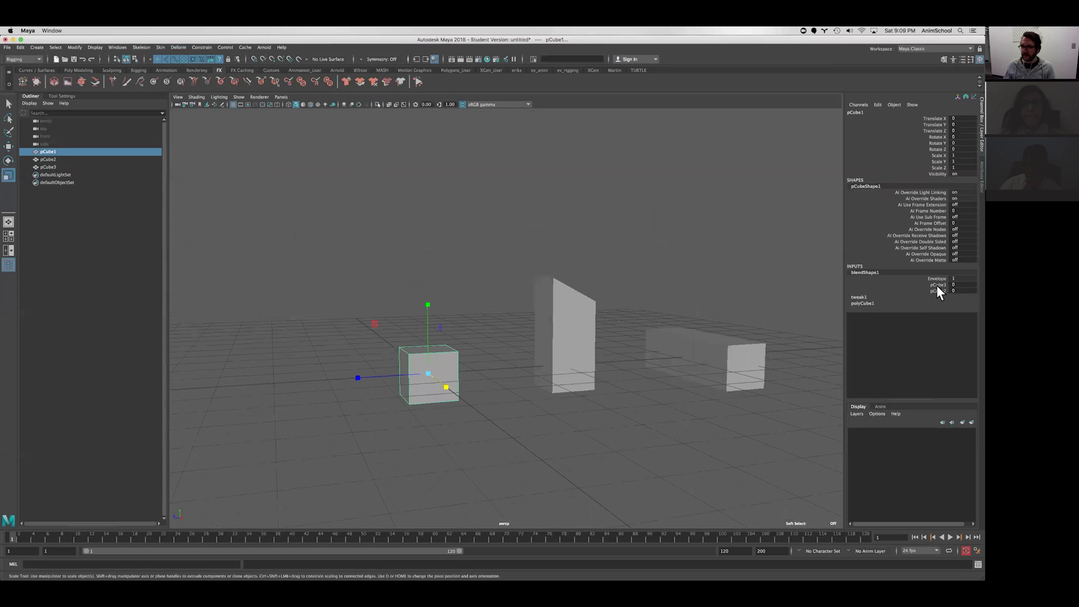
left_click_drag(937, 285, 939, 291)
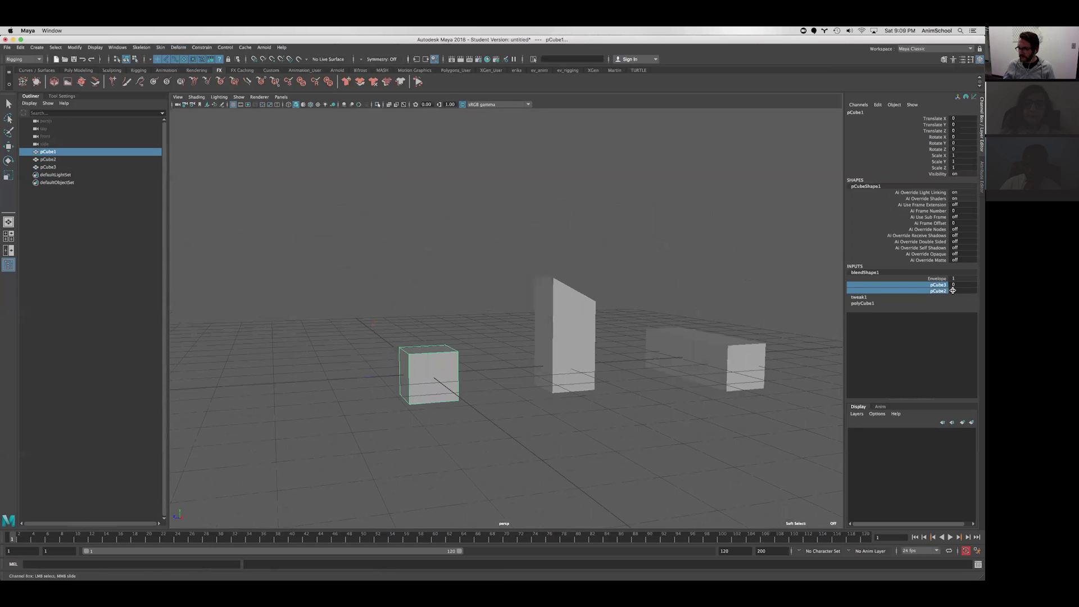
left_click(866, 272)
left_click(938, 291)
middle_click_drag(691, 258, 687, 233)
left_click(936, 285)
left_click_drag(687, 232, 717, 233, "alt")
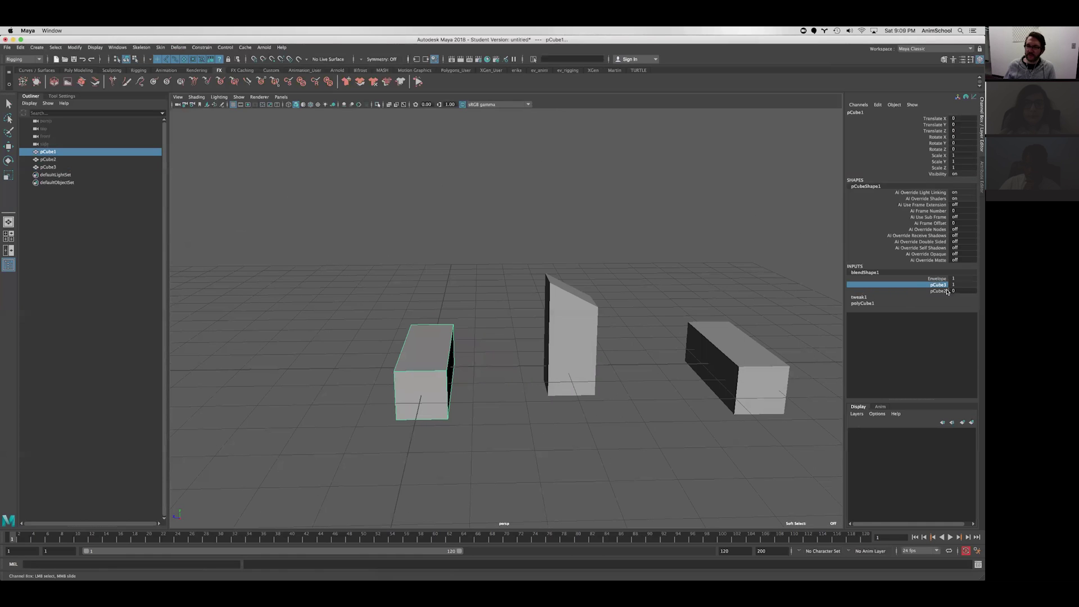
Vary the pCube2 and pCube3 weights in turn until both shapes combine on the original cube, and select the two targets
left_click(941, 293)
middle_click_drag(544, 217, 592, 211)
left_click_drag(592, 212, 633, 228, "alt")
left_click(914, 283)
mouse_move(748, 251)
middle_mouse_down()
mouse_move(725, 251)
mouse_move(736, 248)
middle_mouse_up()
left_click(924, 291)
middle_click_drag(663, 234, 699, 258)
left_click(928, 285)
left_click_drag(698, 258, 673, 369, "alt")
left_click_drag(551, 290, 766, 429)
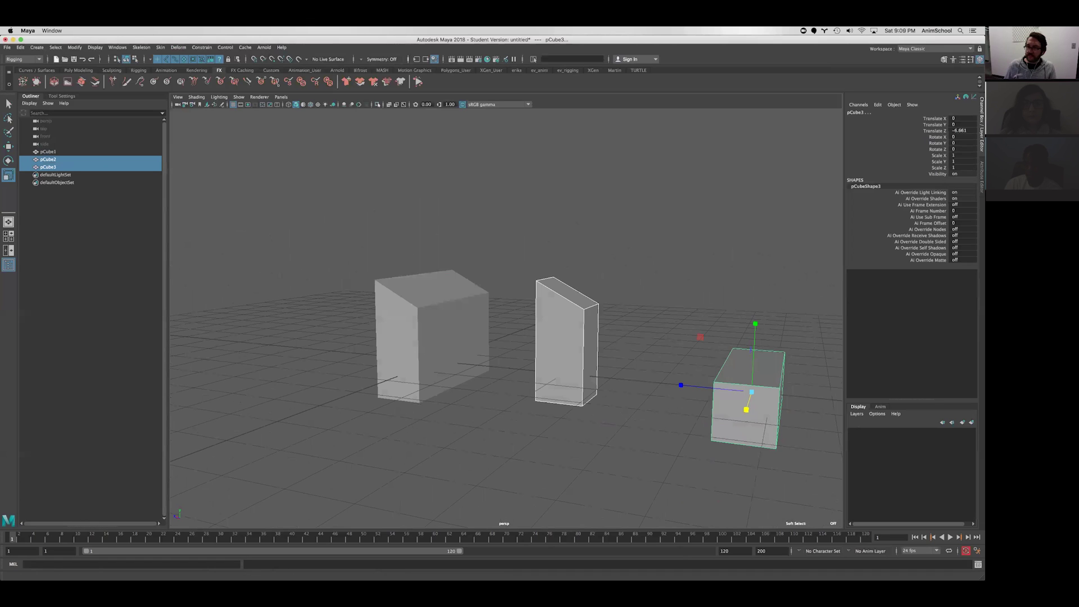
Switch to the slides in Chrome and advance to slide 4, BlendShape Characteristics
key("super+Tab")
left_click(405, 310)
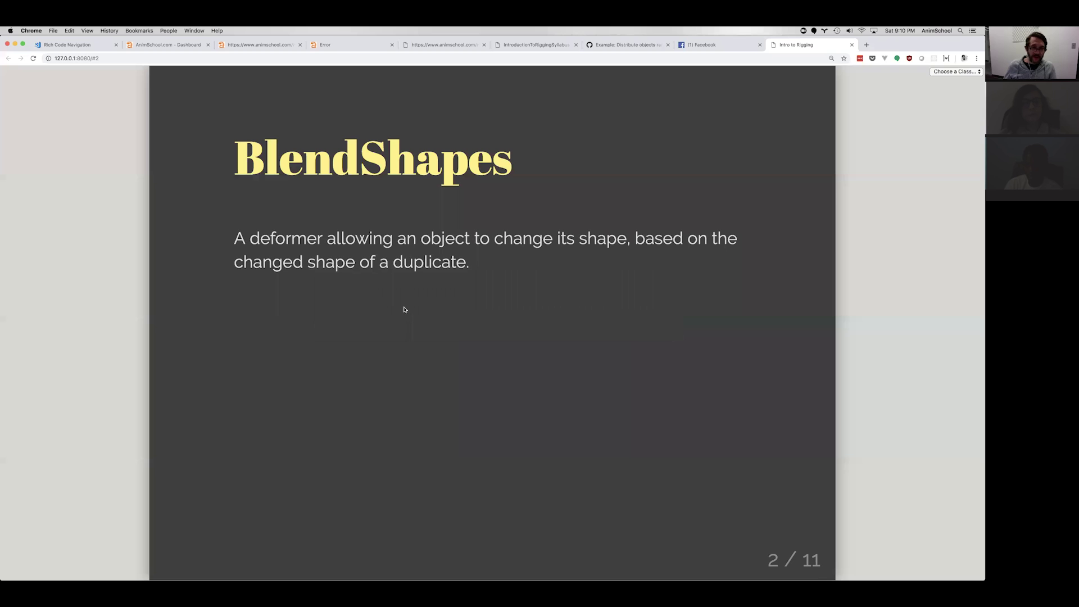
key("Right")
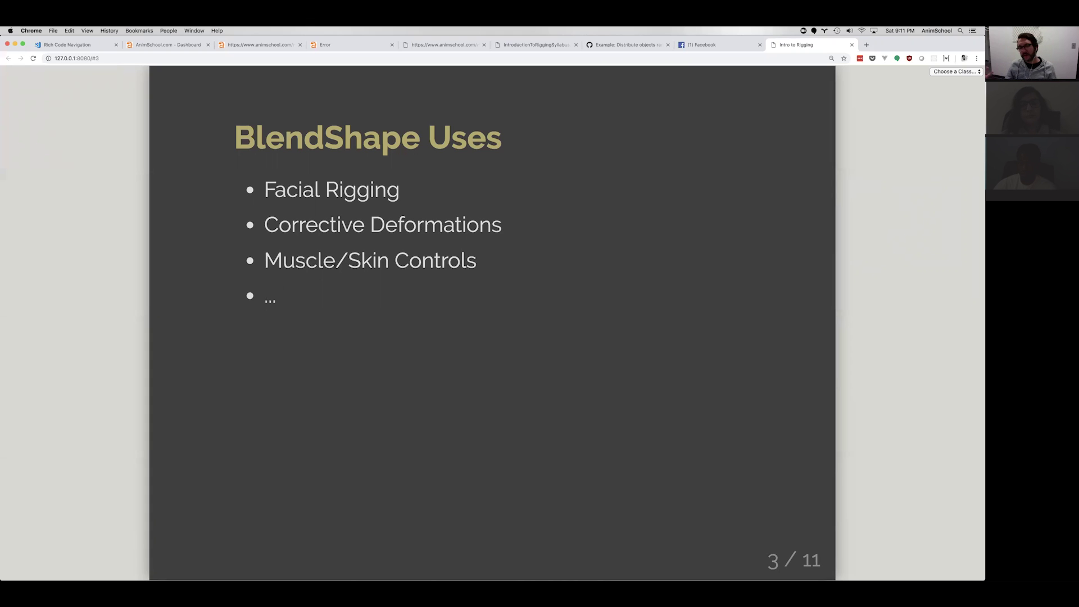
key("Right")
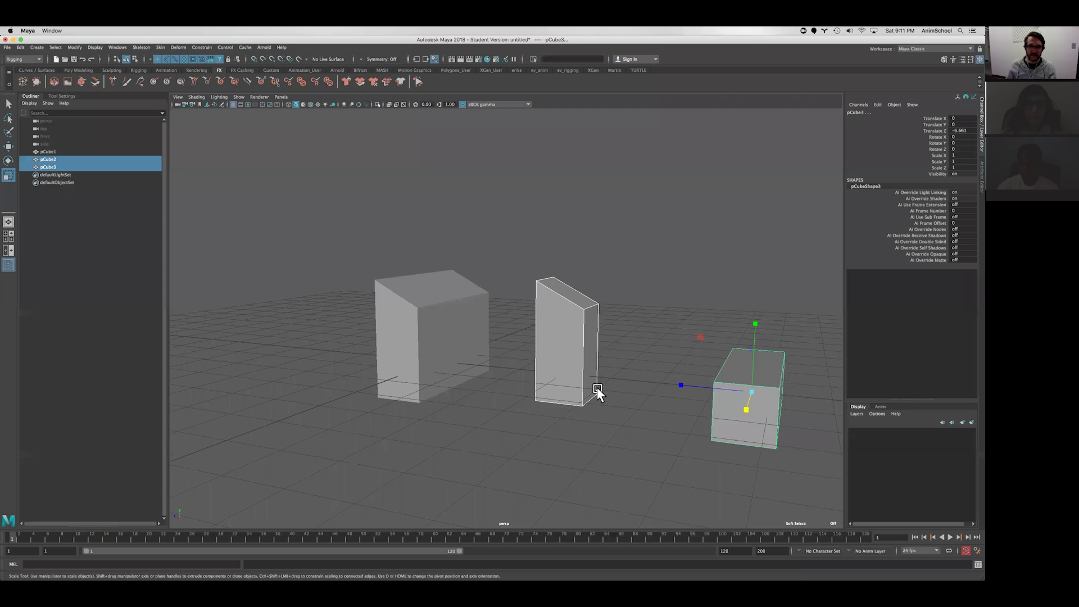
left_click_drag(597, 387, 461, 336, "alt")
left_click_drag(565, 353, 631, 355, "alt")
left_click_drag(526, 293, 602, 306, "alt")
key("super+Tab")
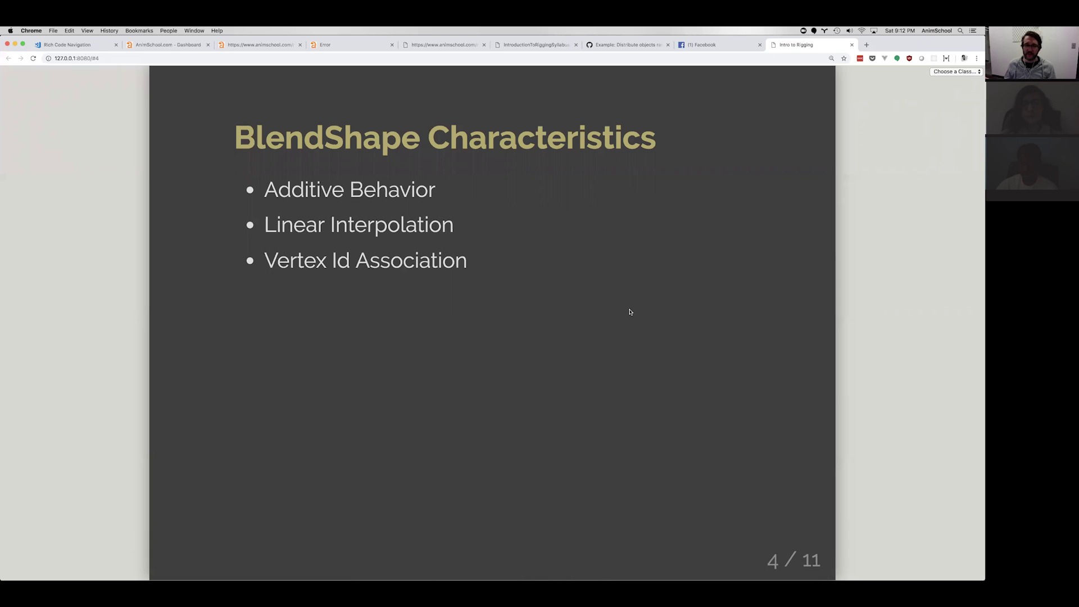
Switch to Maya and lower the original cube's pCube3 blend shape weight to 0, keeping the pCube2 weight at 1
key("super+Tab")
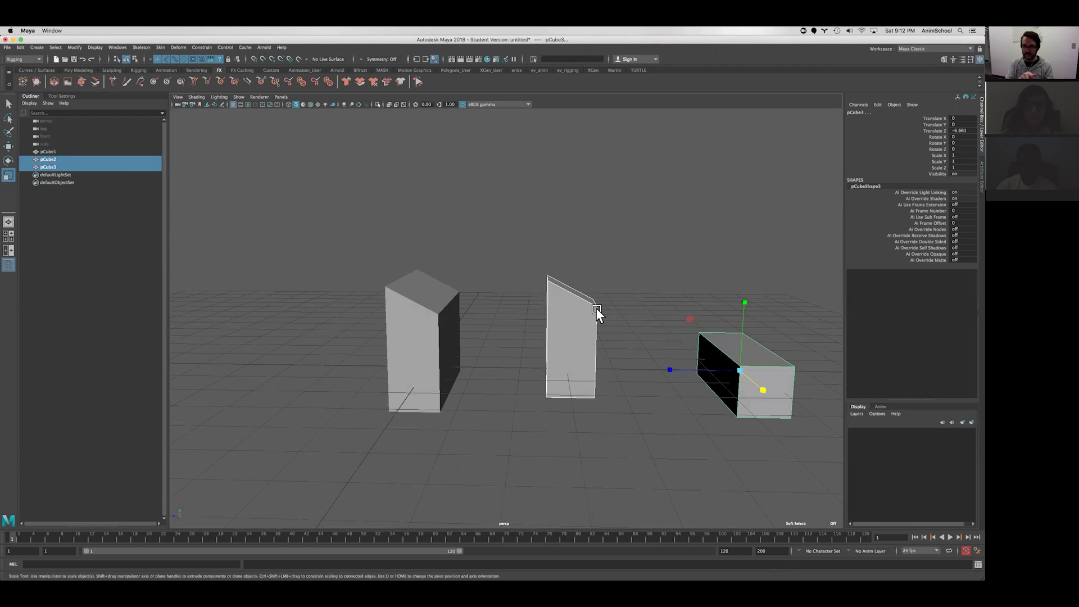
left_click(453, 284)
left_click(889, 274)
left_click(933, 284)
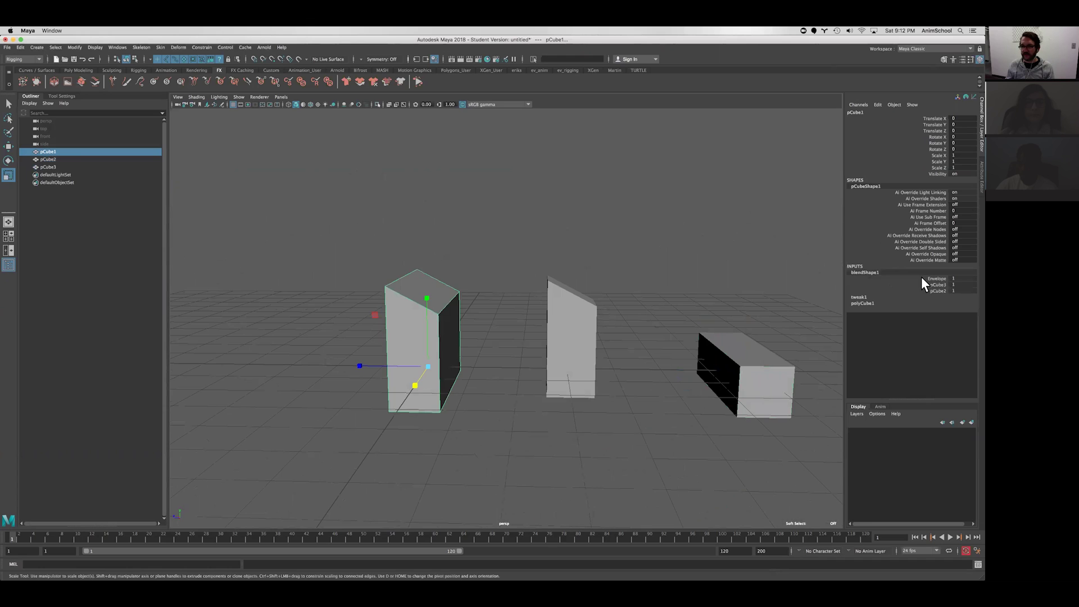
middle_click_drag(787, 264, 750, 264)
left_click(938, 291)
middle_click_drag(668, 246, 602, 257)
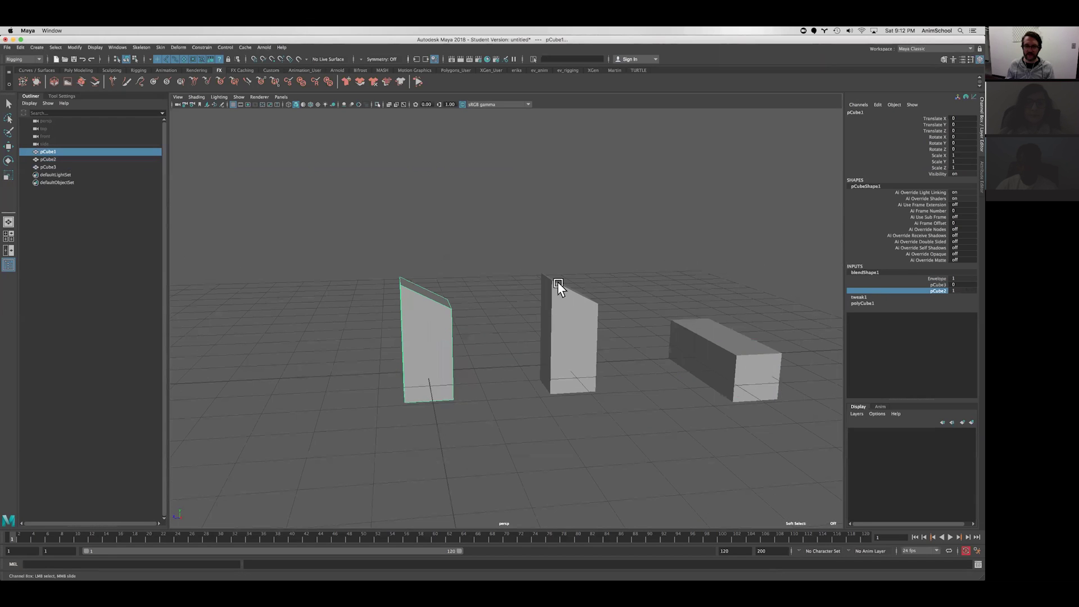
left_click_drag(599, 289, 552, 289, "alt")
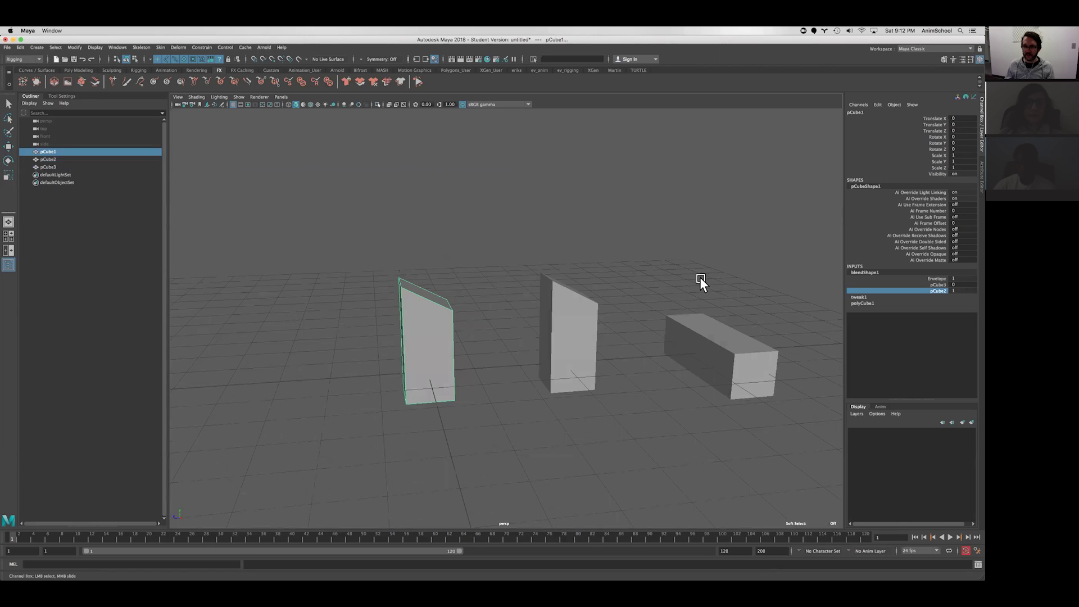
Vary the original cube's pCube3 and pCube2 weights in turn, bringing both back to 0
left_click(938, 285)
middle_click_drag(693, 220, 635, 224)
left_click_drag(630, 224, 616, 231, "alt")
middle_click_drag(617, 231, 610, 236)
left_click(935, 291)
middle_click_drag(722, 234, 675, 230)
left_click_drag(674, 229, 491, 236, "alt")
middle_click_drag(487, 232, 496, 229)
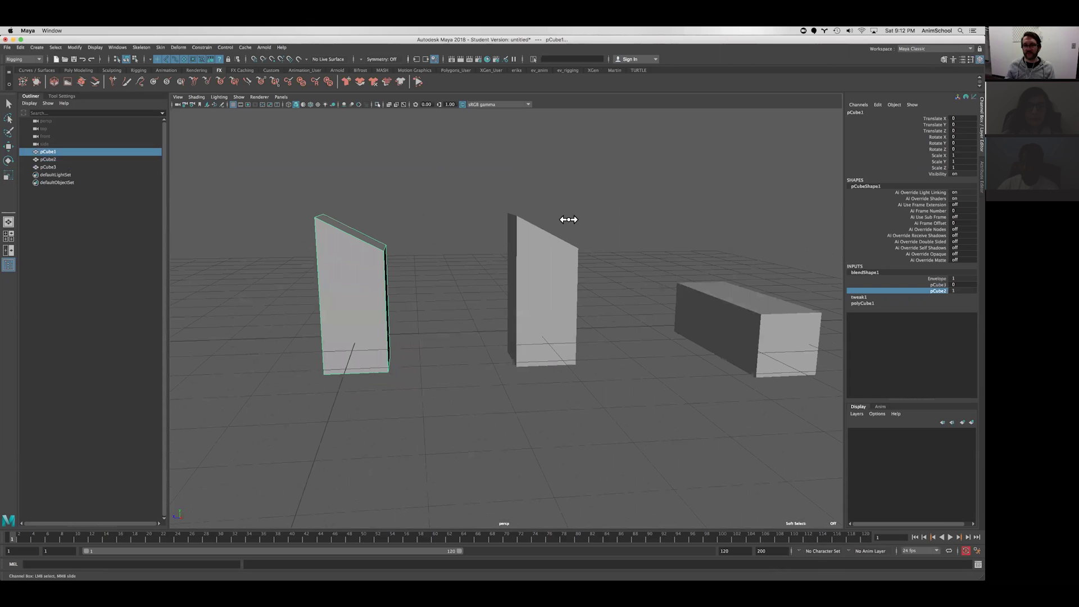
middle_click_drag(568, 219, 552, 218)
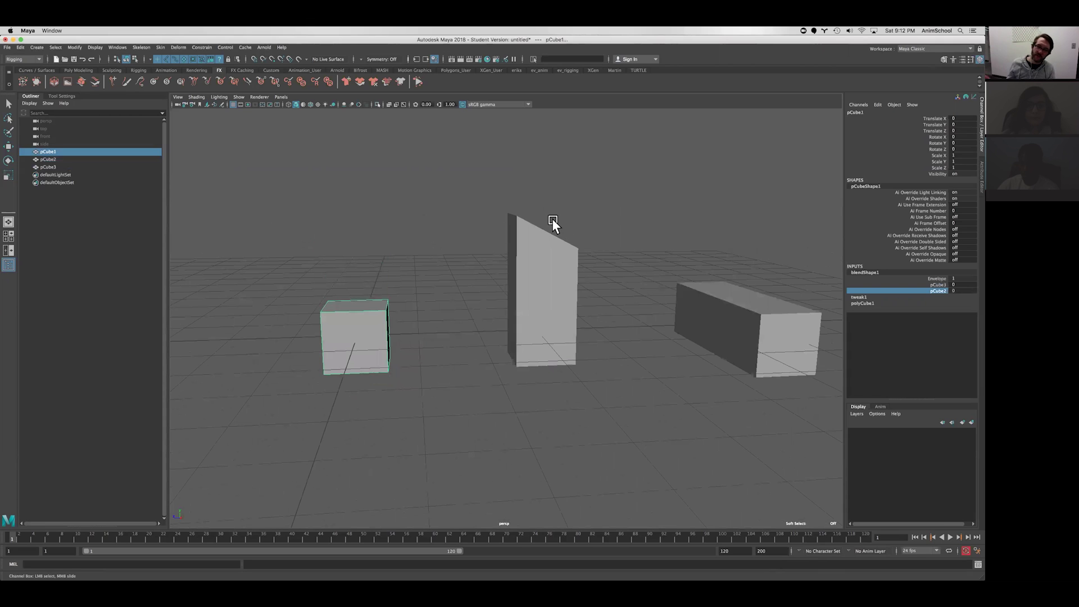
left_click_drag(552, 218, 404, 261, "alt")
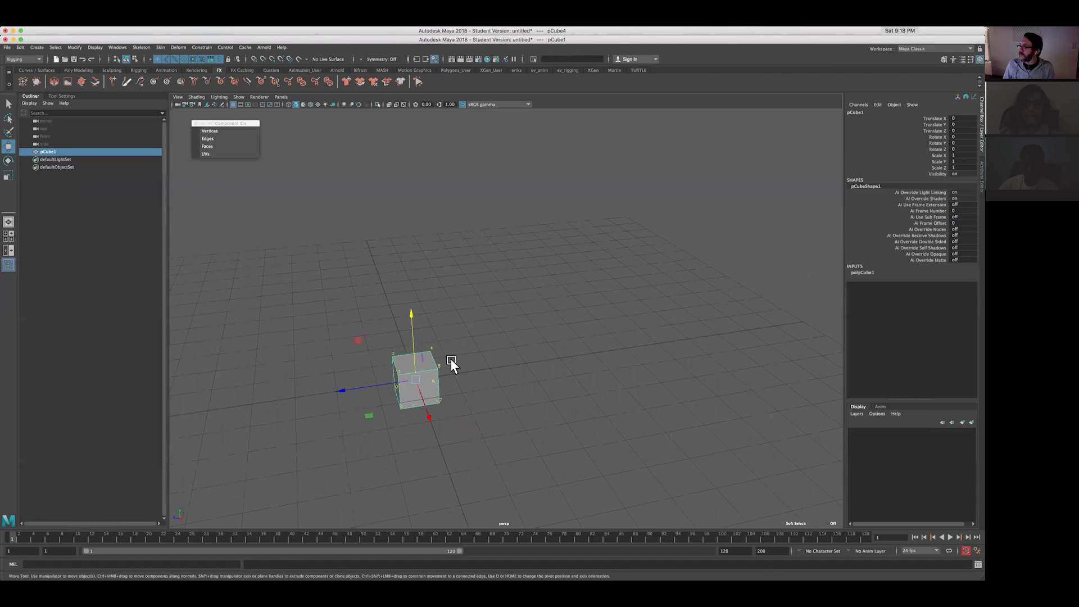
Duplicate the cube and move the copy about 2.9 units along negative Z
key("ctrl+d")
left_click_drag(370, 386, 460, 380)
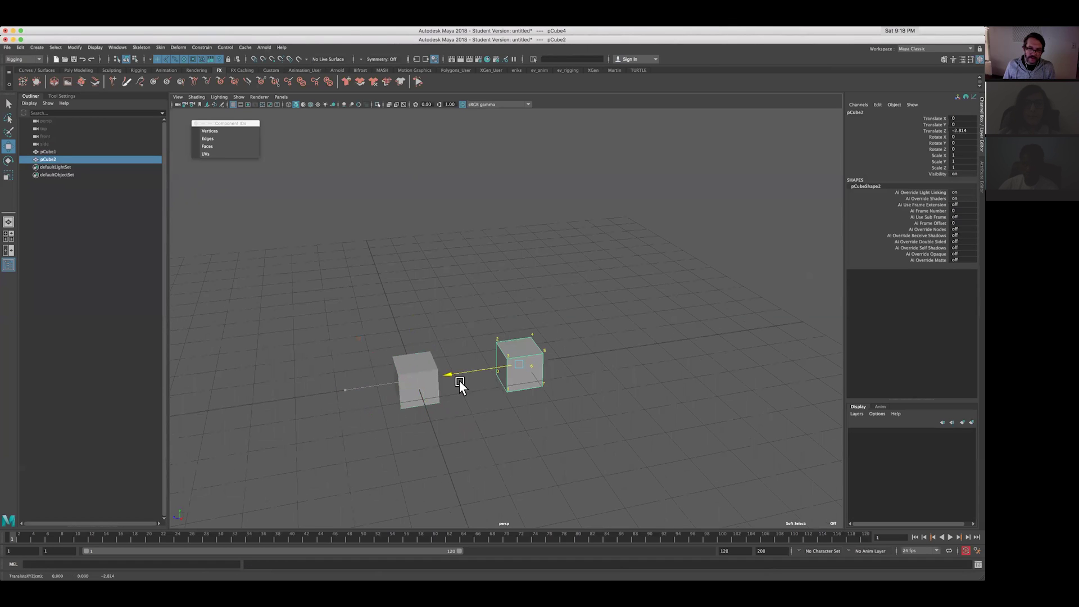
left_click(481, 437)
Select the two vertices along one top edge of the copy and align their pivot to the opposite top edge
left_click(538, 374)
right_click_drag(538, 371, 798, 388, "alt")
key("F9")
left_click_drag(629, 438, 611, 407, "alt")
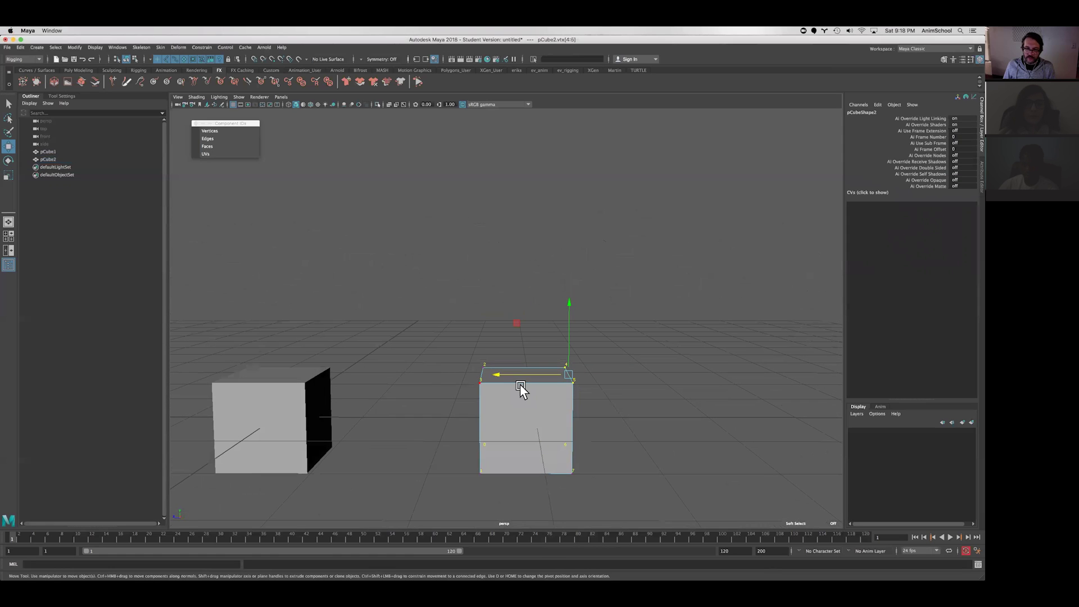
key("d")
middle_click_drag(524, 380, 559, 383, "alt")
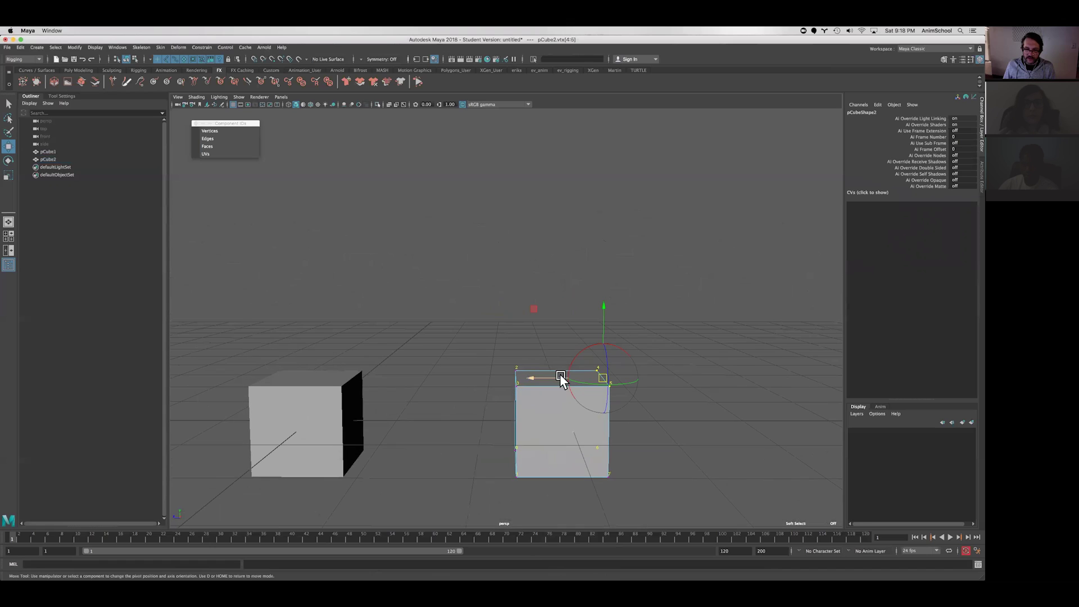
left_click(520, 378)
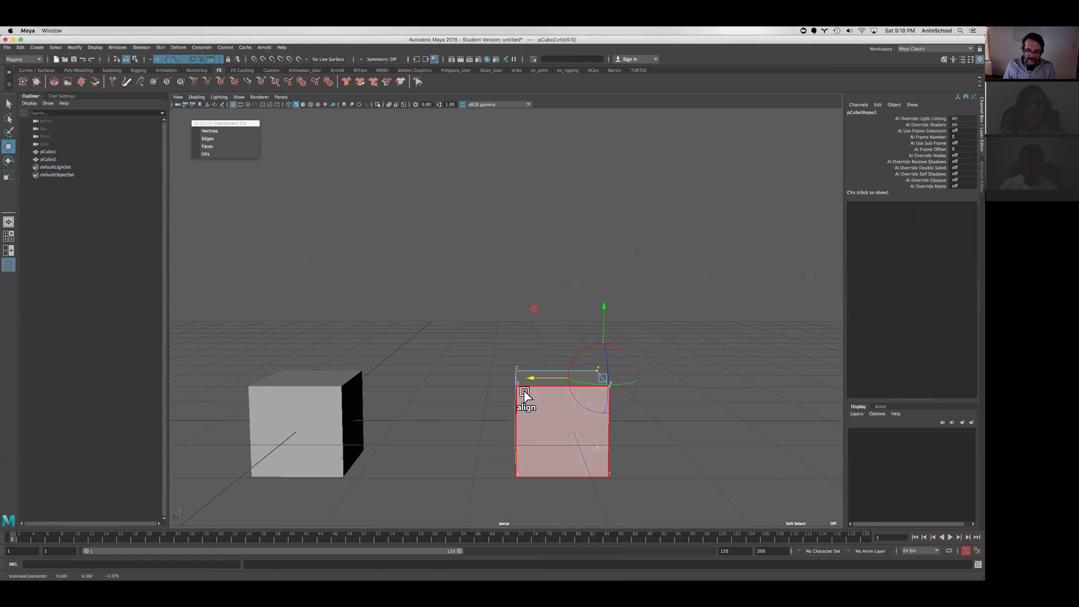
left_click(517, 381)
Rotate the two selected vertices upward about the shifted pivot to turn the copy into a tall wedge
key("e")
left_click_drag(566, 329, 510, 321)
left_click_drag(550, 395, 633, 392, "alt")
left_click(633, 393)
right_click_drag(632, 392, 571, 327, "alt")
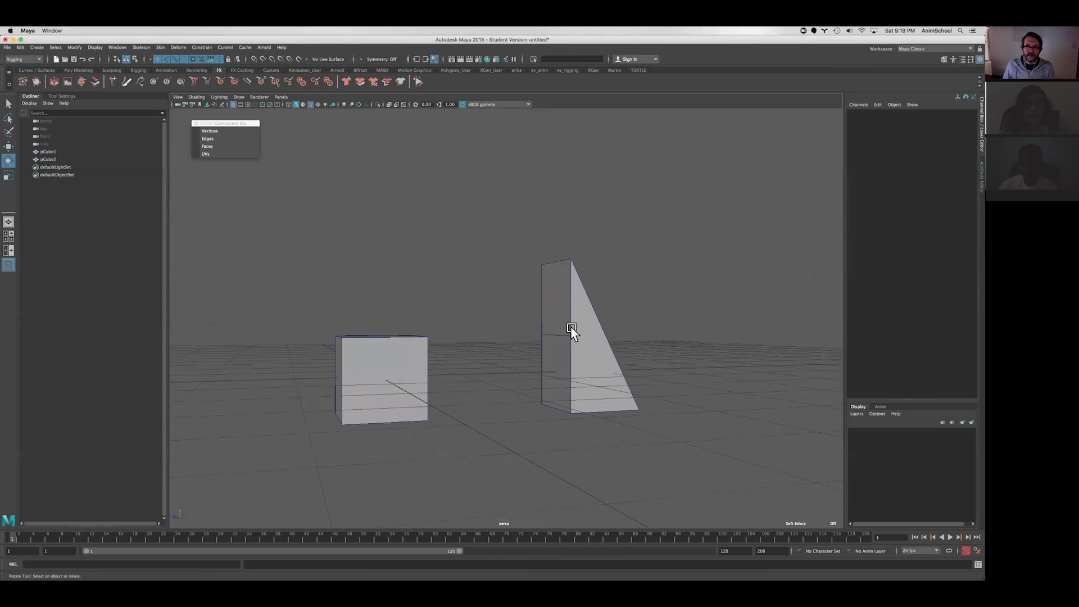
Create a blend shape on the original cube with the wedge as target, and raise the pCube2 weight to 1
left_click(572, 327)
left_click(400, 361, "shift")
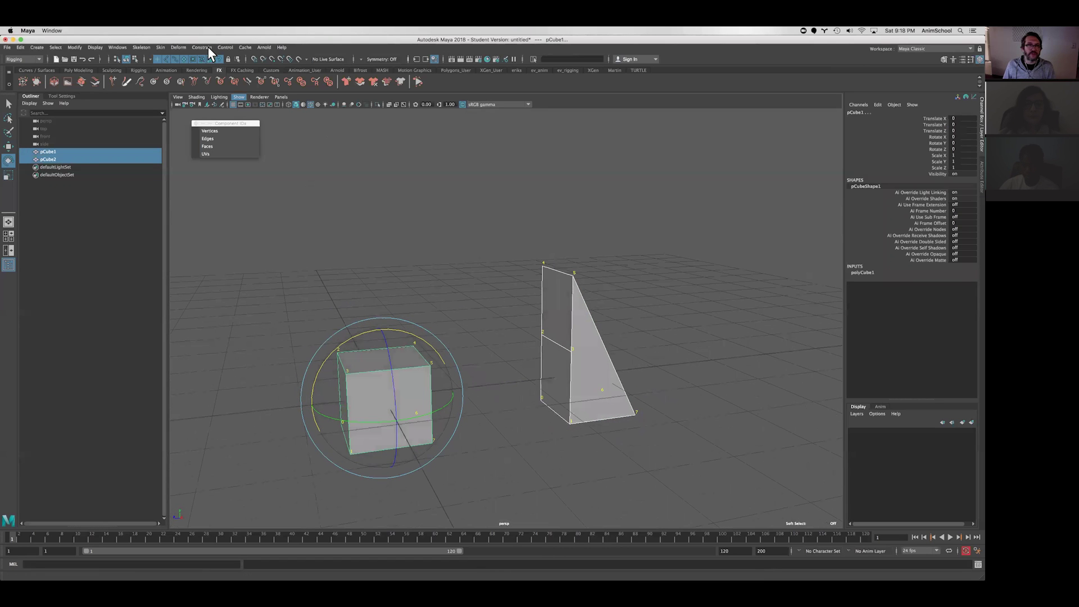
left_click(178, 47)
left_click(194, 66)
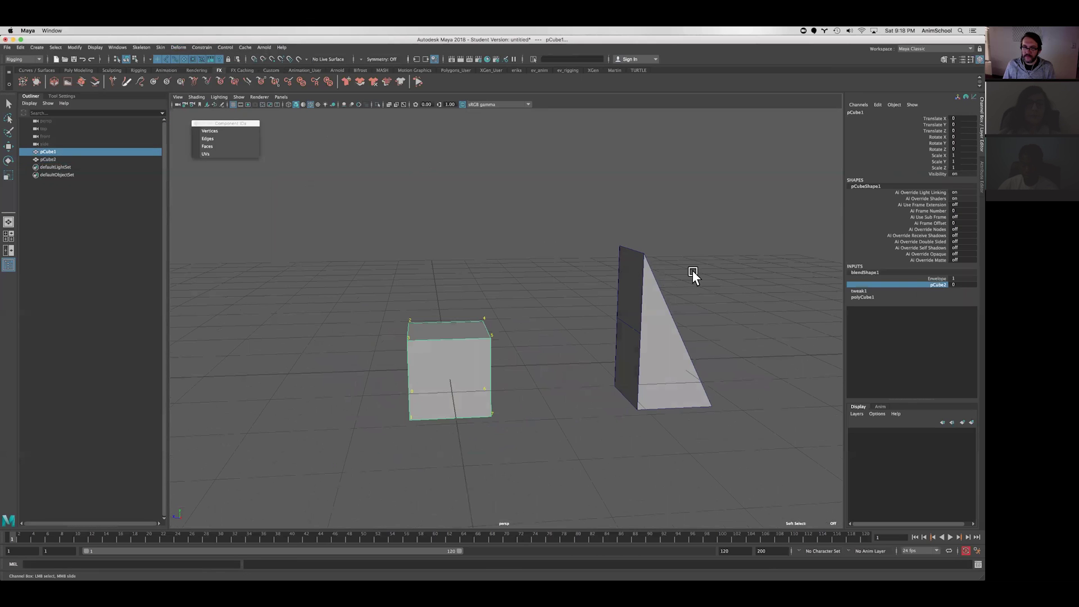
middle_click_drag(695, 277, 696, 262)
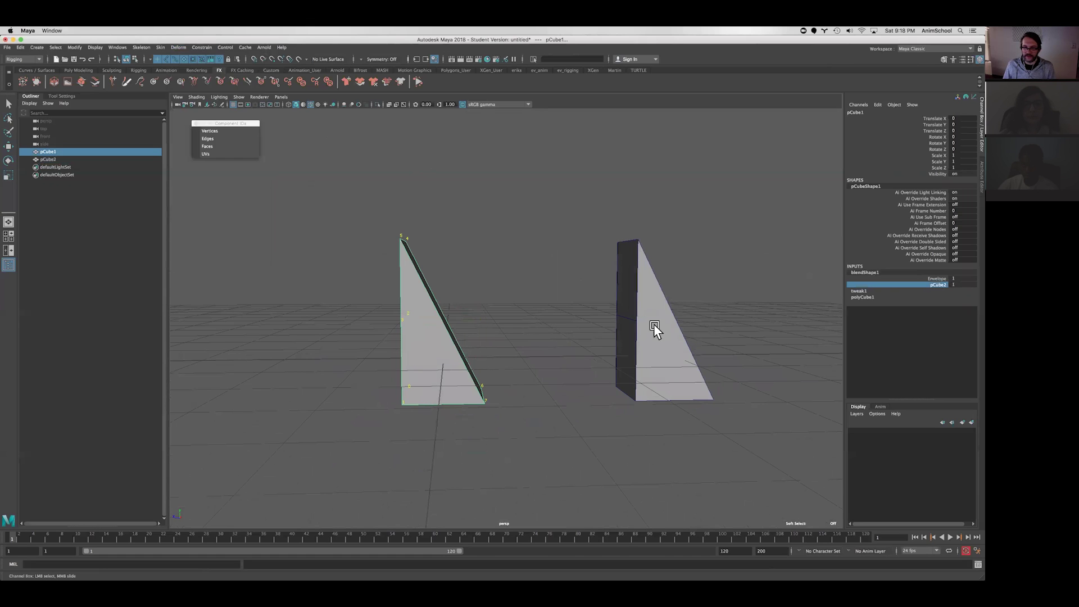
left_click_drag(653, 325, 706, 329, "alt")
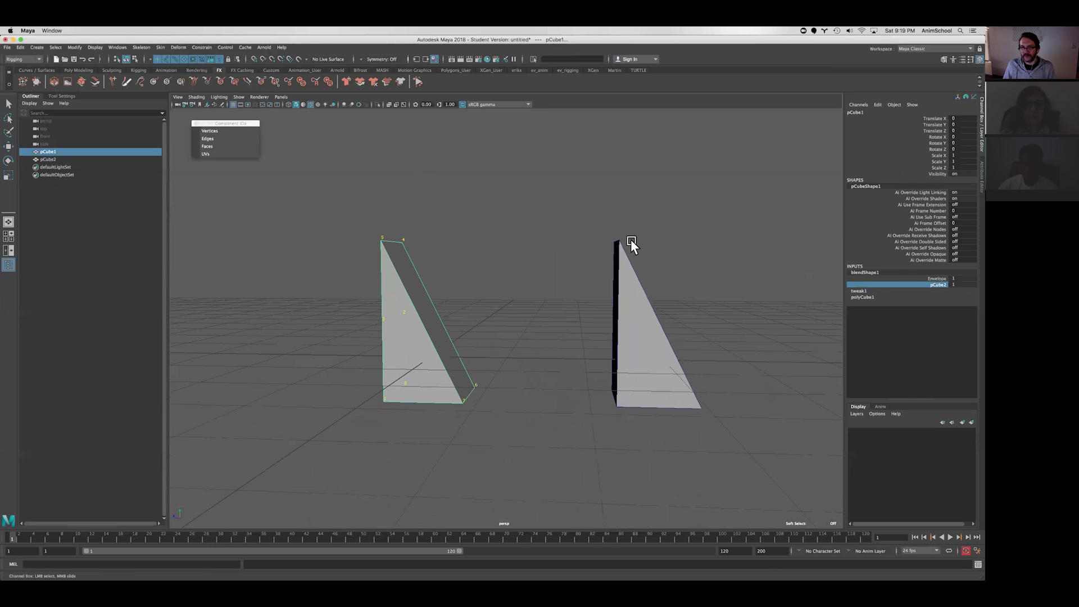
Return the blended shape to the plain cube form and duplicate it for a rotation comparison
middle_click_drag(727, 299, 721, 301)
left_click_drag(721, 302, 579, 355, "alt")
key("ctrl+d")
key("w")
scroll(589, 340, "up", 5)
scroll(589, 341, "down", 5)
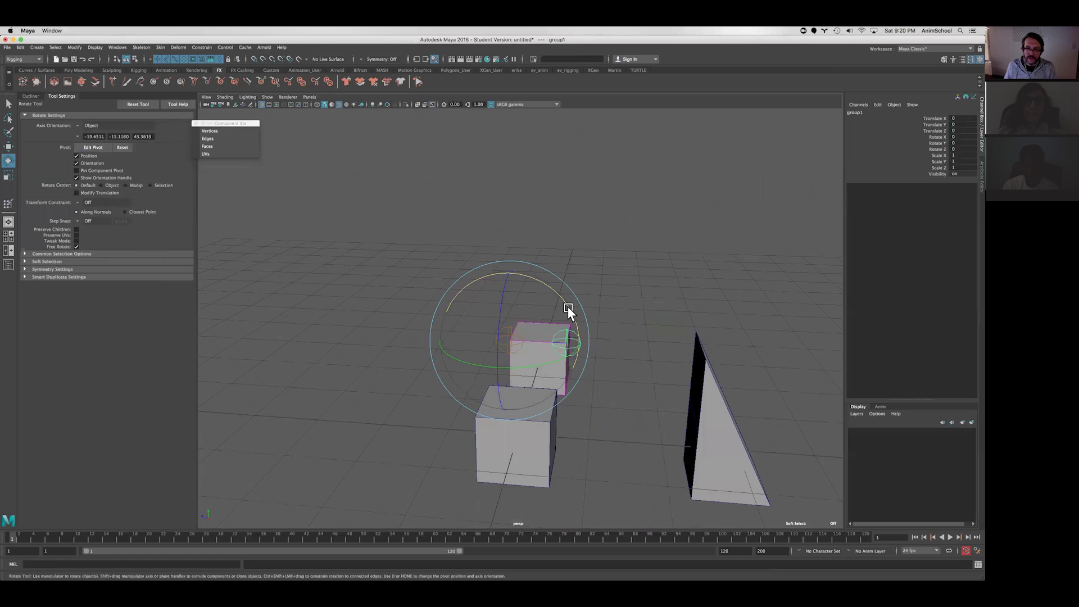
Try rotating group1 on the rear cube, and undo each rotation
left_click_drag(571, 309, 527, 297)
key("z")
scroll(709, 398, "up", 6)
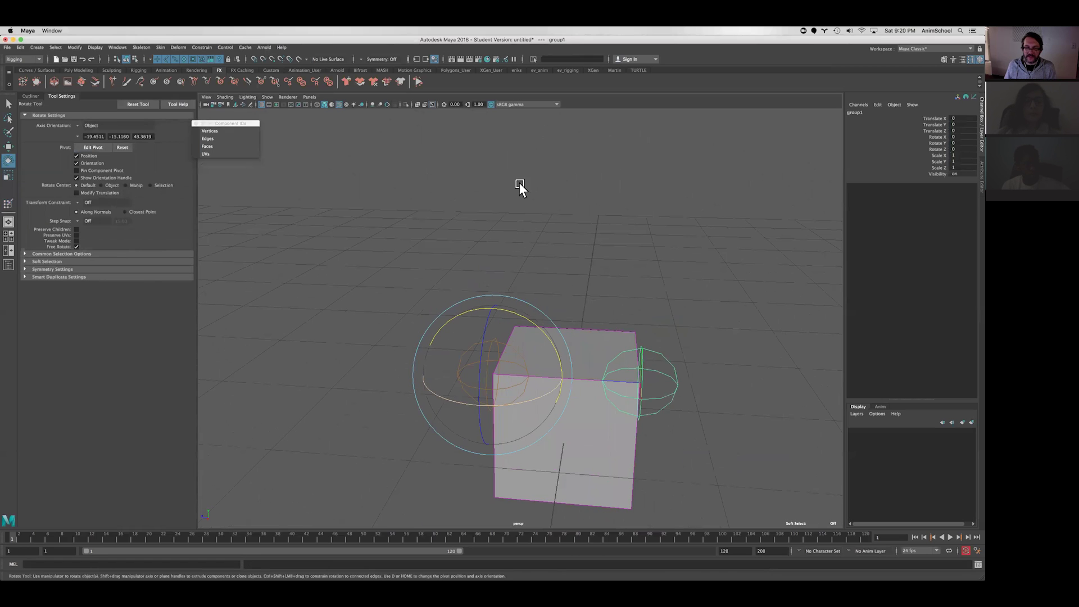
left_click_drag(602, 325, 454, 243, "alt")
key("z")
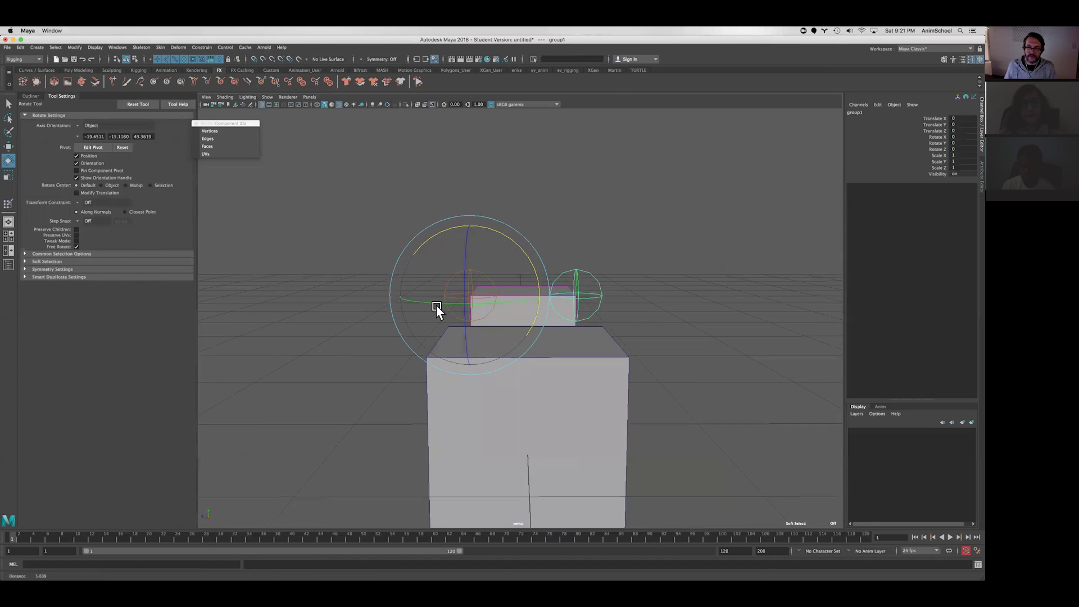
Key group1 at its starting pose, and at frame 10 rotate it about X until the rear cube forms a wedge
scroll(436, 304, "down", 8)
left_click_drag(738, 336, 698, 313, "alt")
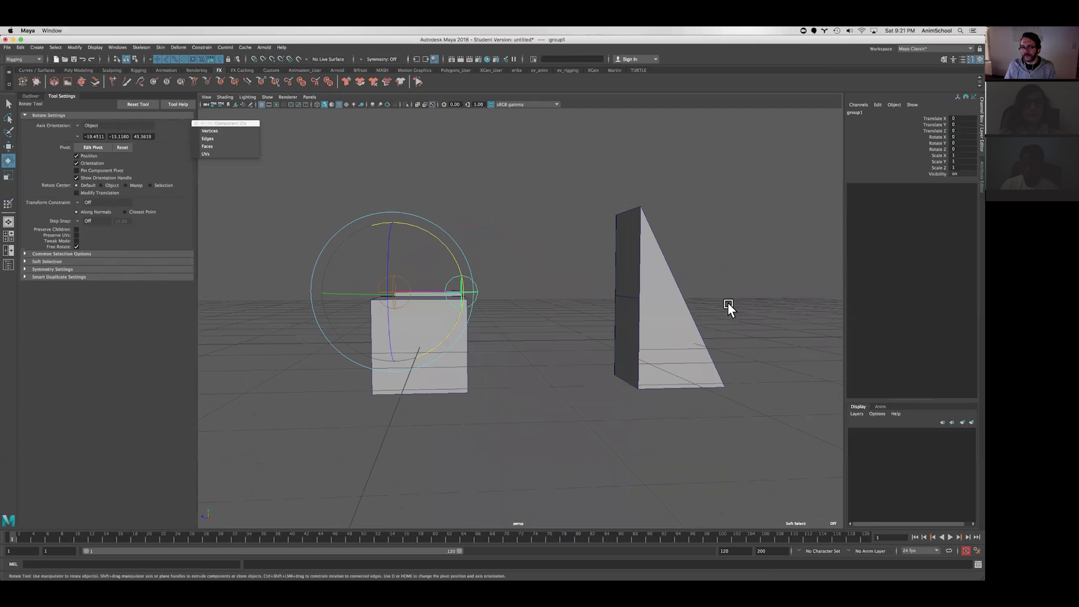
left_click_drag(631, 246, 602, 263, "alt")
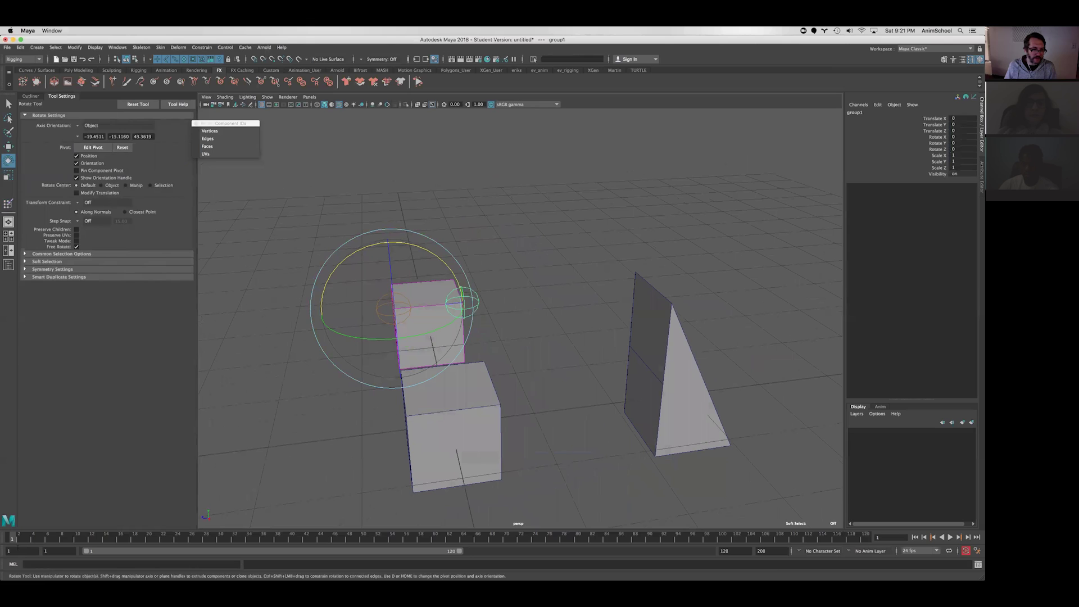
key("s")
left_click(75, 537)
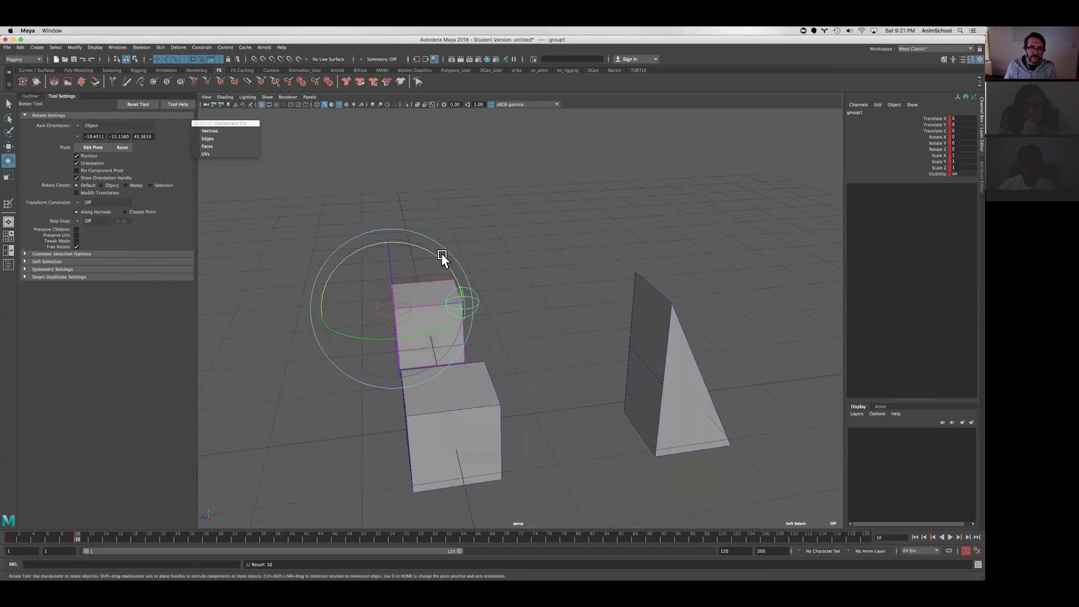
left_click_drag(440, 253, 332, 250)
left_click(961, 136)
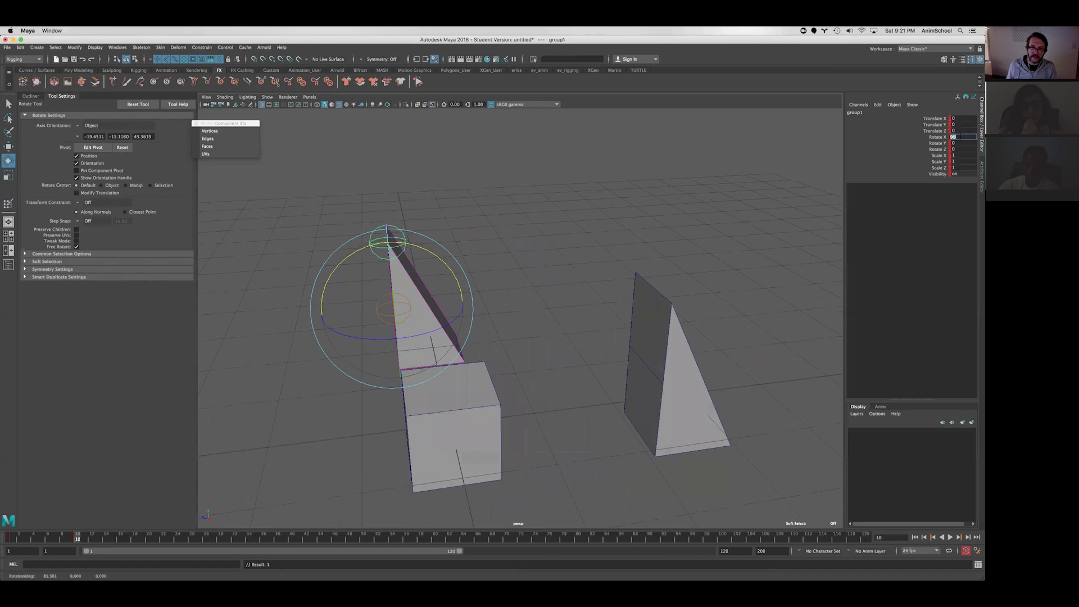
Keyframe the front cube's pCube2 blend shape weight at the first frame and raise it to 1 at frame 10
left_click(450, 424)
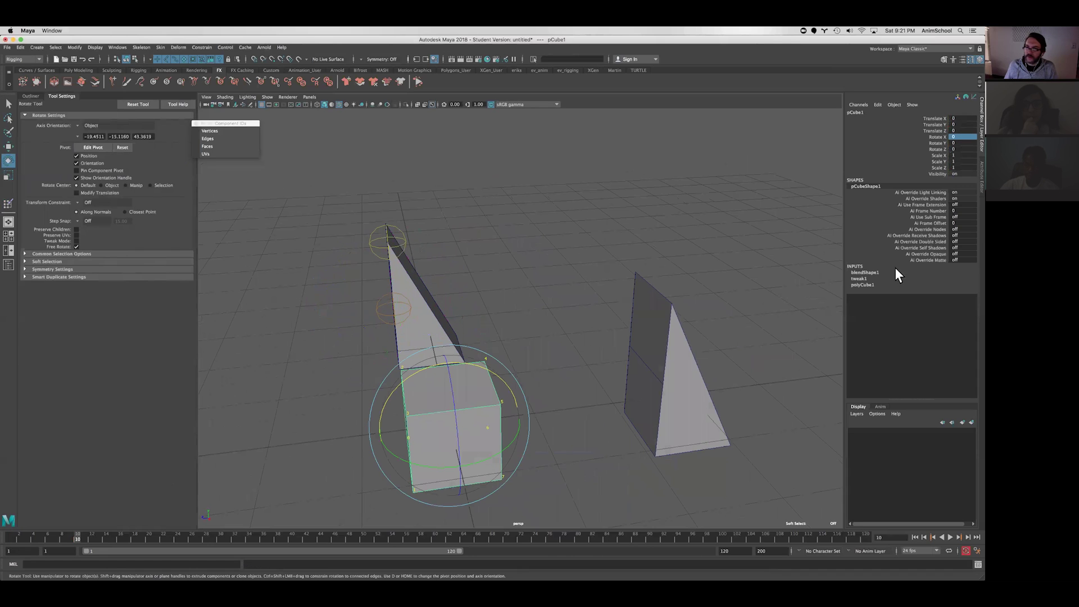
double_click(864, 273)
left_click(942, 285)
key("alt+shift+v")
right_click(940, 286)
left_click(933, 301)
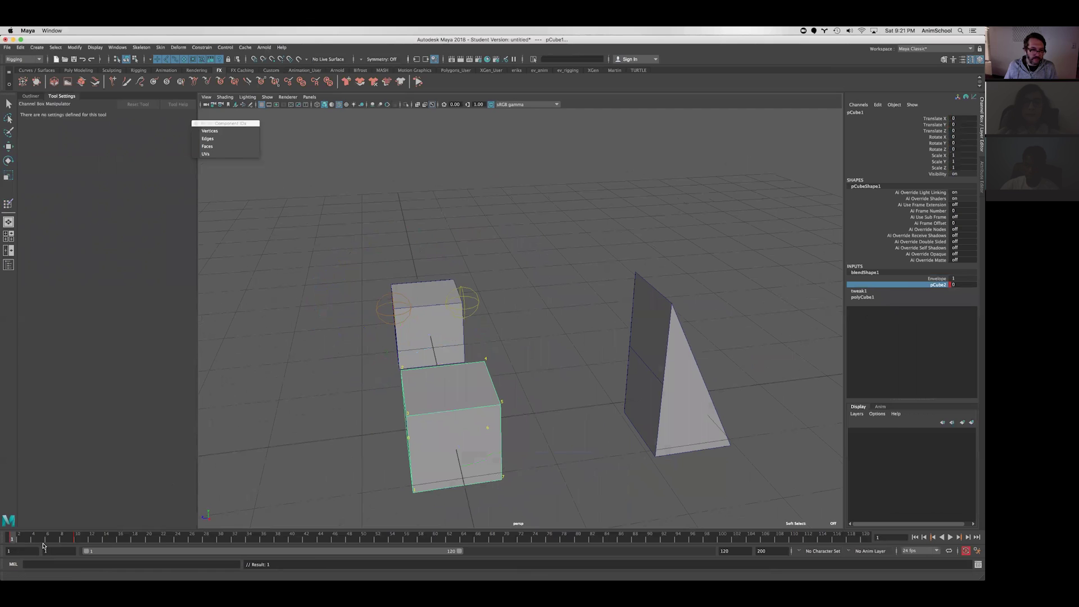
left_click(78, 537)
middle_click_drag(554, 223, 624, 224)
mouse_move(518, 278)
left_mouse_down("alt")
mouse_move(584, 263)
mouse_move(505, 287)
left_mouse_up("alt")
Play and scrub the animation from frame 1 to compare the blended cube's motion with the rotated cube's motion
left_click(11, 538)
key("alt+v")
left_click_drag(415, 425, 359, 428, "alt")
middle_click_drag(371, 433, 489, 407, "alt")
right_click_drag(489, 407, 509, 407, "alt")
left_click_drag(3, 532, 113, 535)
left_click_drag(393, 387, 437, 387, "alt")
Compare the two animated shapes in the side view at frame 6
key("space")
left_click_drag(111, 535, 46, 532)
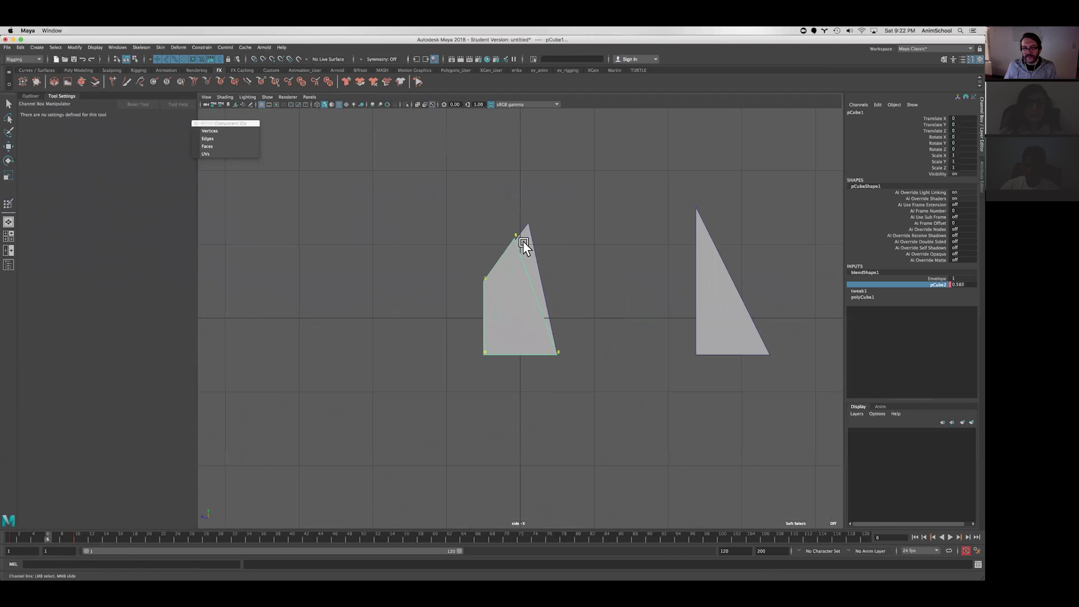
left_click_drag(509, 269, 538, 320, "alt")
Return to the perspective view and scrub past frame 10 to examine the blended and rotated shapes from several angles
key("space")
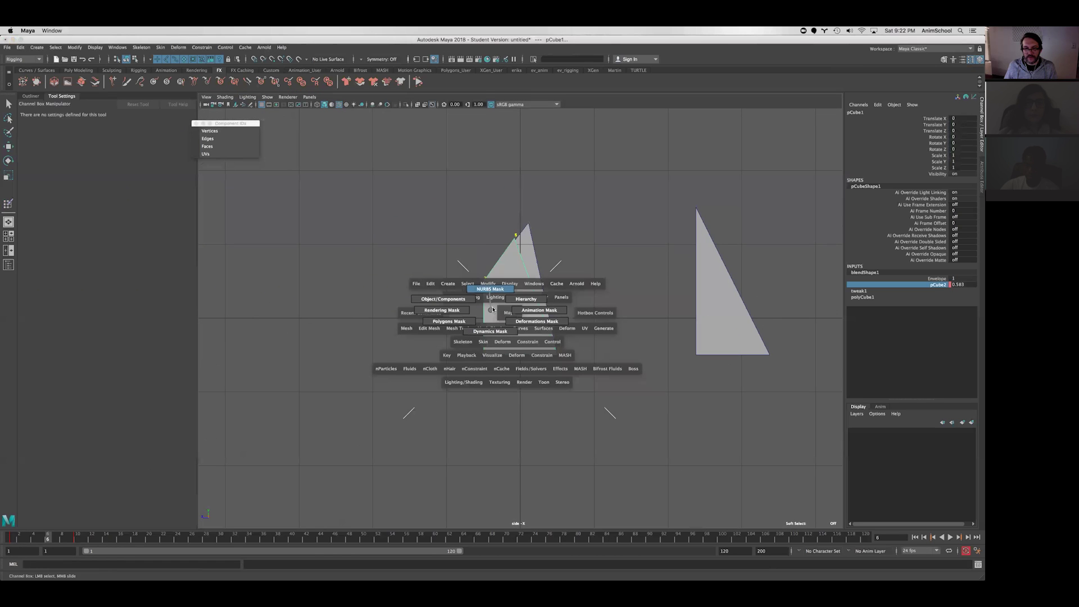
key("space")
left_click_drag(493, 312, 493, 289)
right_click_drag(629, 365, 682, 371, "alt")
middle_click_drag(682, 374, 619, 366, "alt")
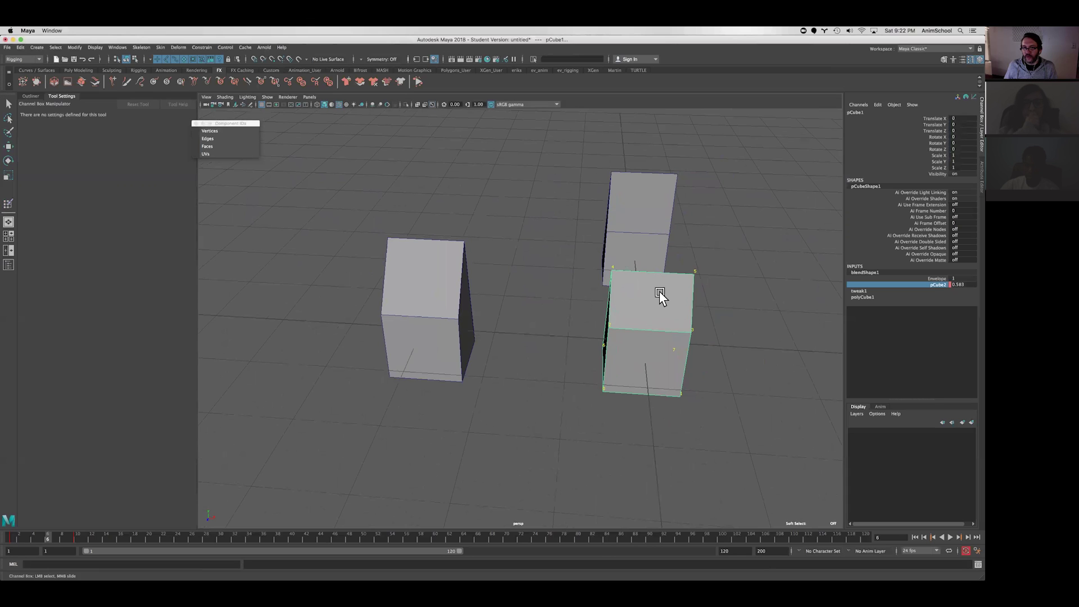
left_click_drag(660, 295, 618, 281, "alt")
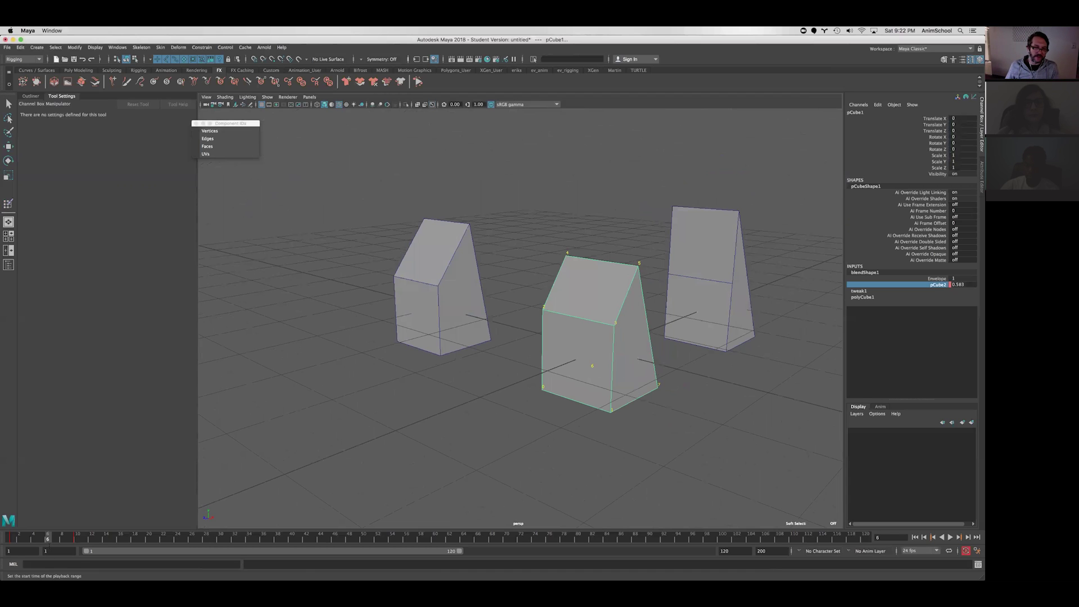
left_click_drag(41, 535, 88, 530)
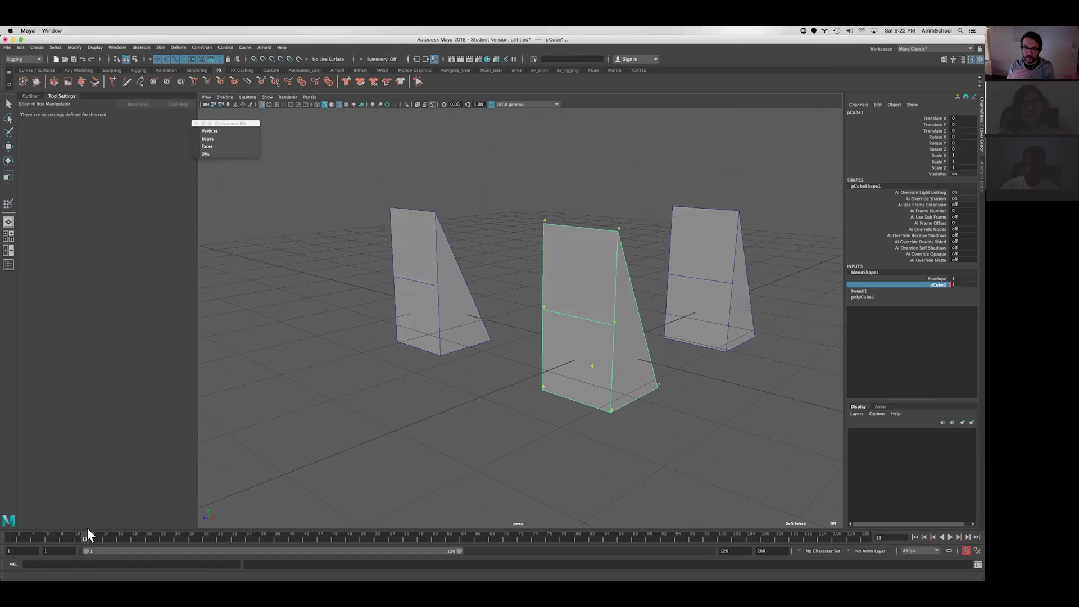
left_click_drag(63, 534, 94, 523)
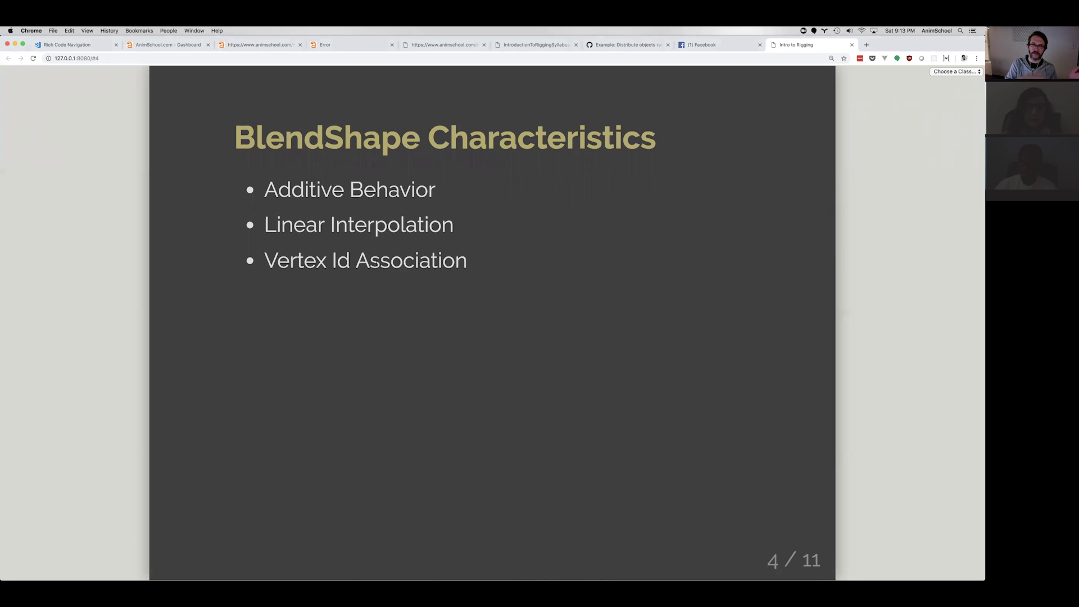
Switch to Maya and display vertex IDs on the original cube and both of its target shapes
key("super+Tab")
left_click_drag(393, 219, 462, 230, "alt")
left_click(462, 231)
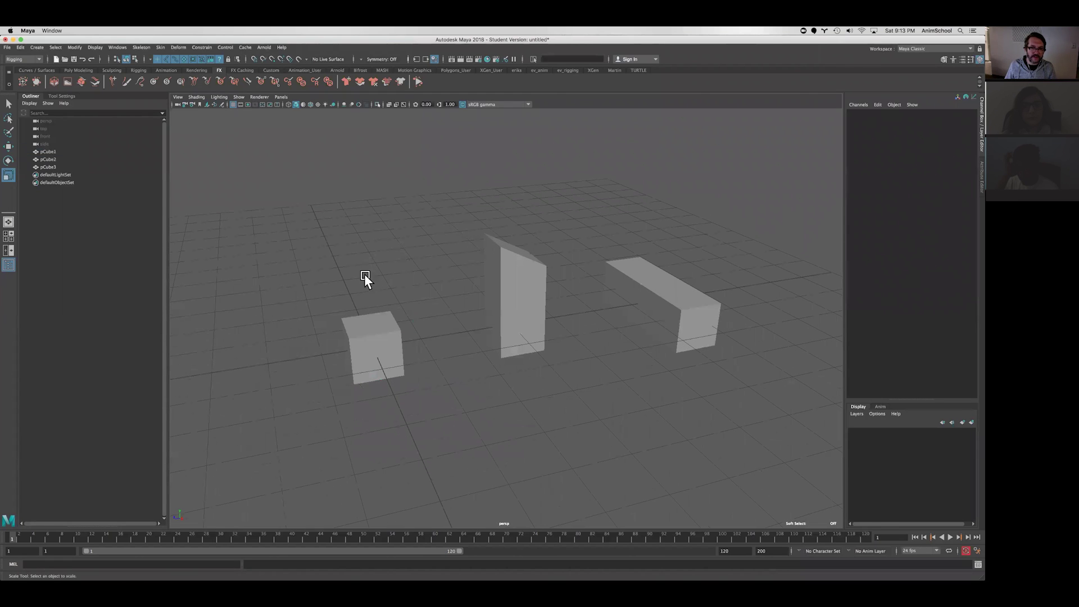
left_click_drag(360, 270, 418, 395)
left_click(350, 207)
left_click_drag(350, 207, 706, 400)
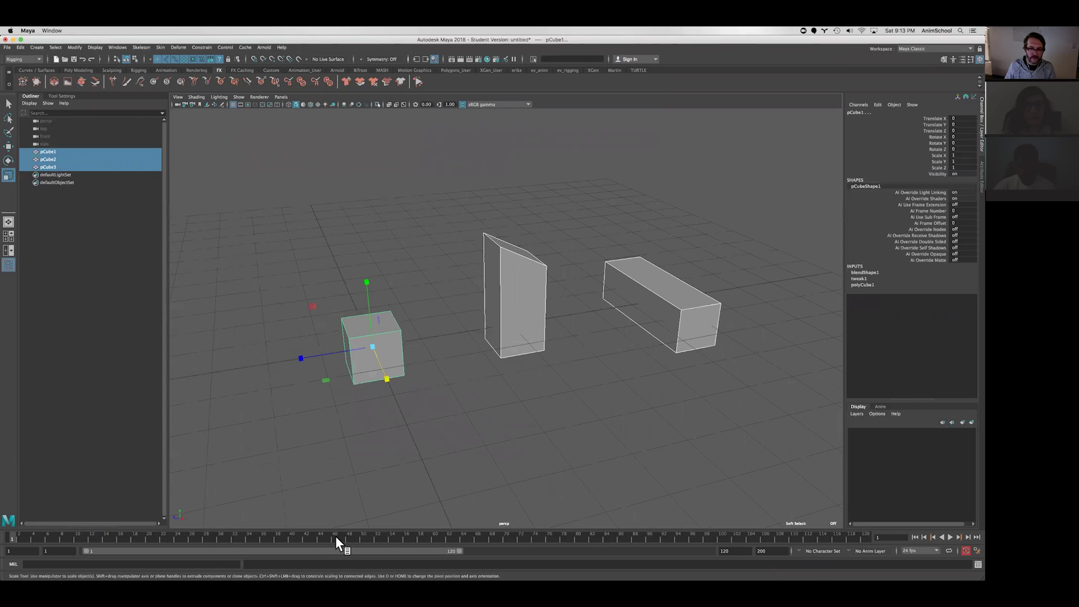
left_click(95, 47)
mouse_move(135, 138)
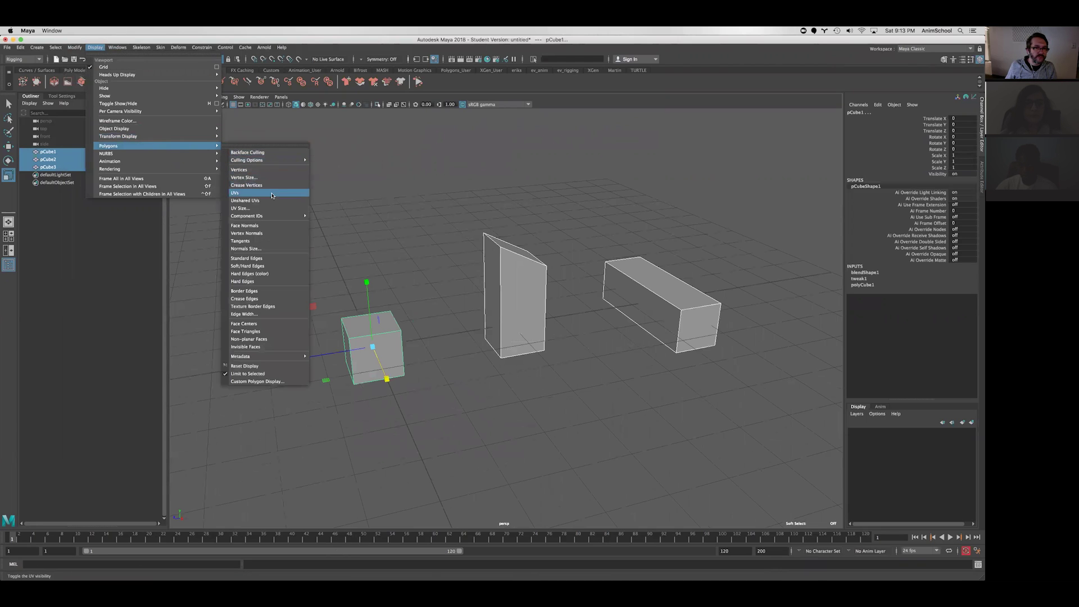
mouse_move(280, 218)
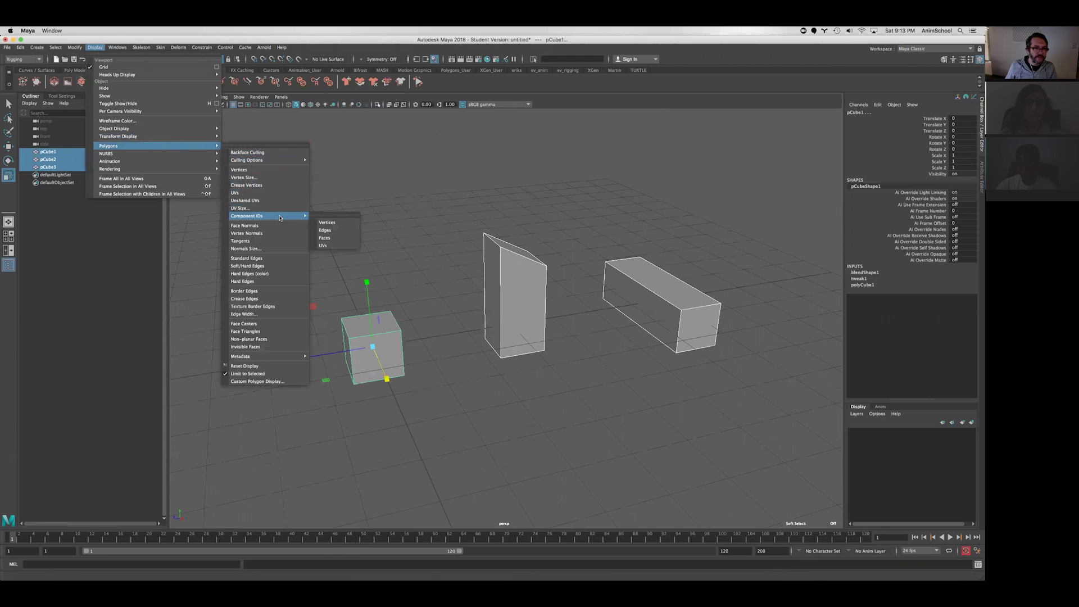
left_click(341, 225)
left_click_drag(411, 262, 475, 331, "alt")
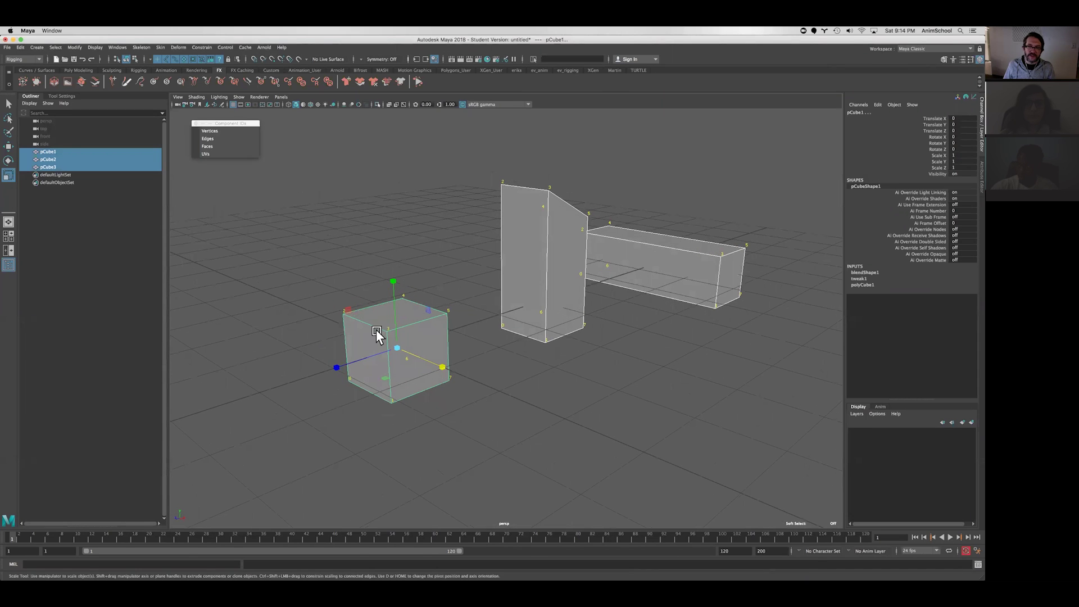
Set the pCube2 weight of blendShape1 to 1 on the original cube
left_click_drag(376, 334, 352, 320, "alt")
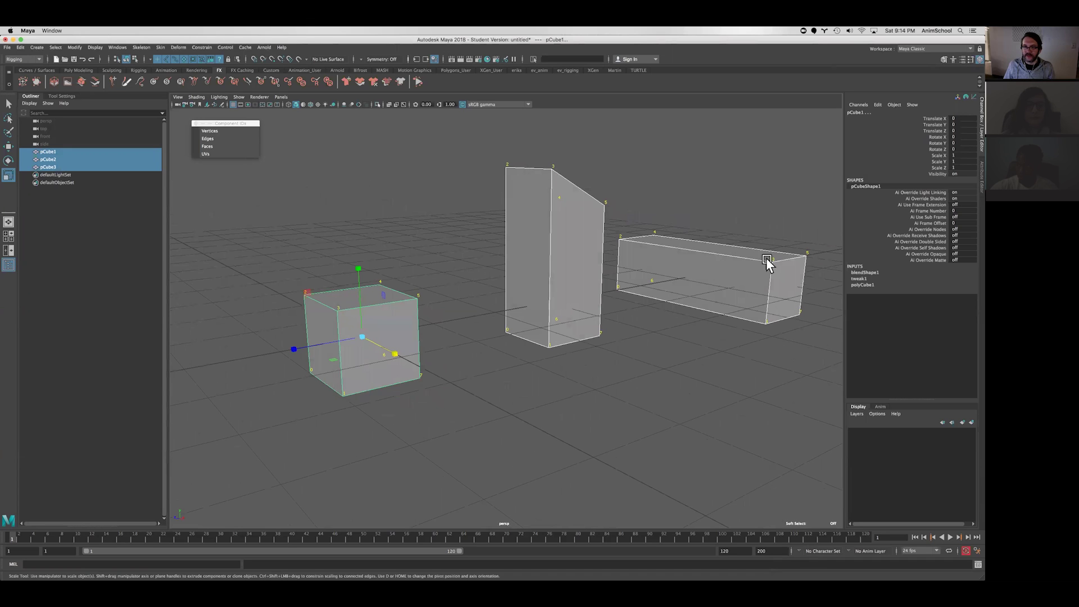
left_click_drag(760, 256, 782, 301, "alt")
left_click(868, 272)
left_click(939, 290)
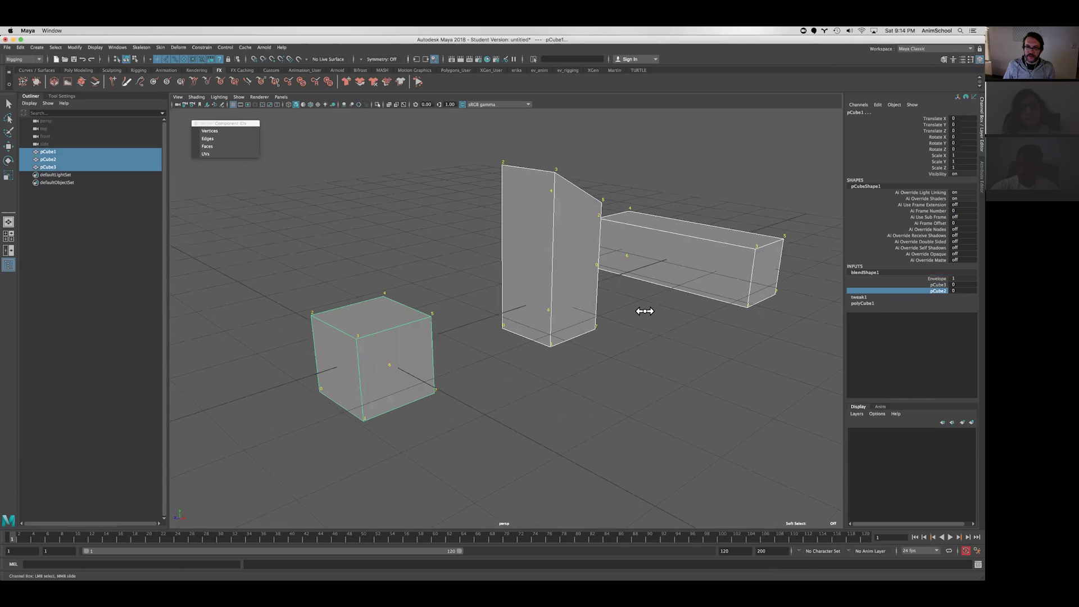
middle_click_drag(643, 309, 976, 292)
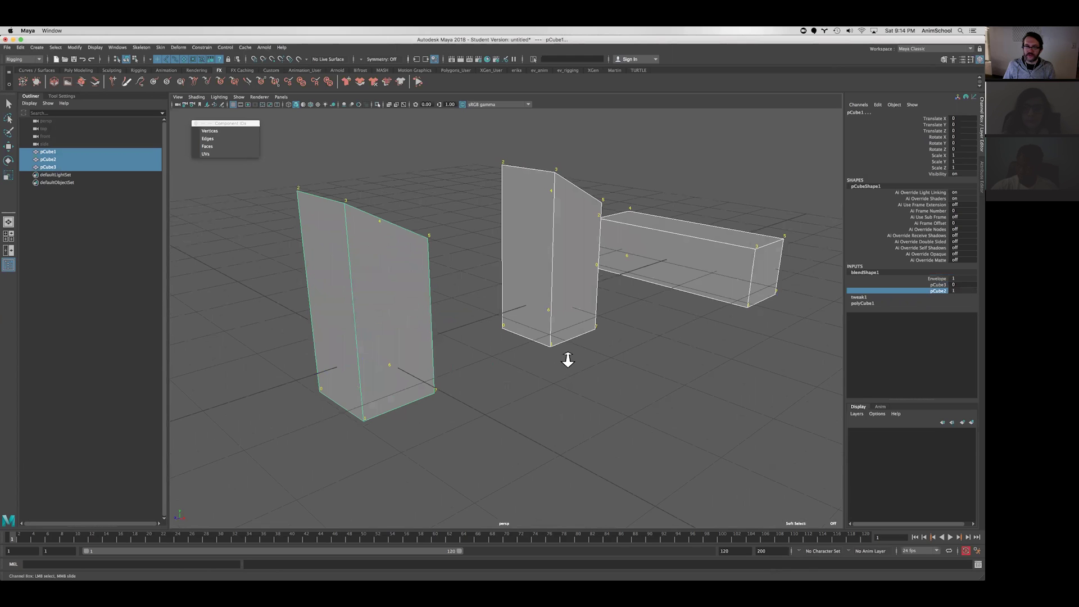
Set the pCube3 weight of blendShape1 to 1 and compare matching vertex IDs across the original cube and both targets
scroll(556, 358, "down", 4)
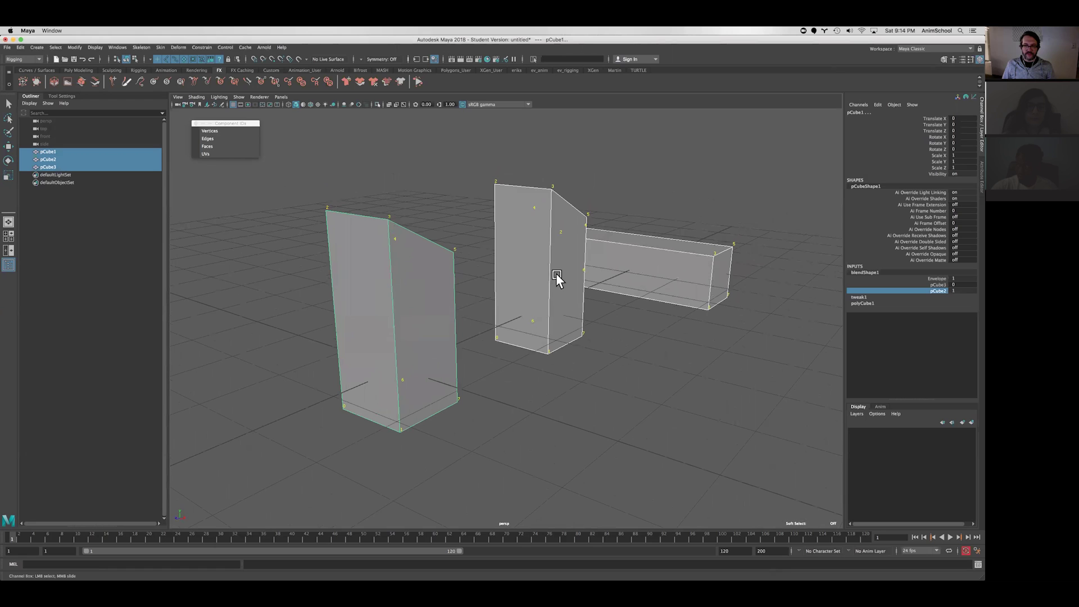
left_click_drag(549, 298, 535, 187, "alt")
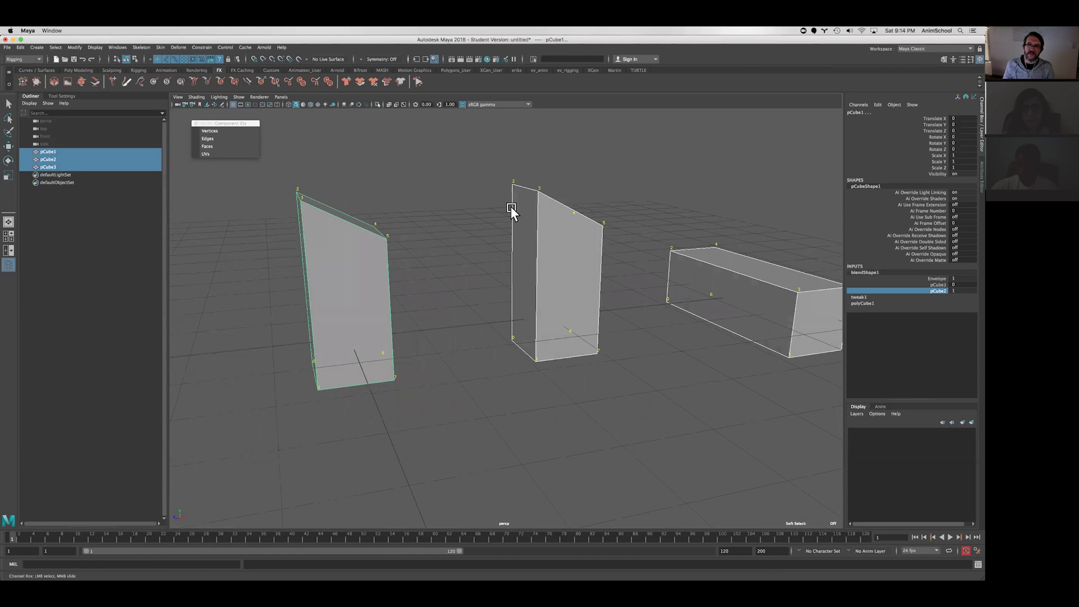
left_click_drag(511, 206, 691, 282, "alt")
middle_click_drag(690, 282, 594, 263)
left_click_drag(594, 263, 545, 304, "alt")
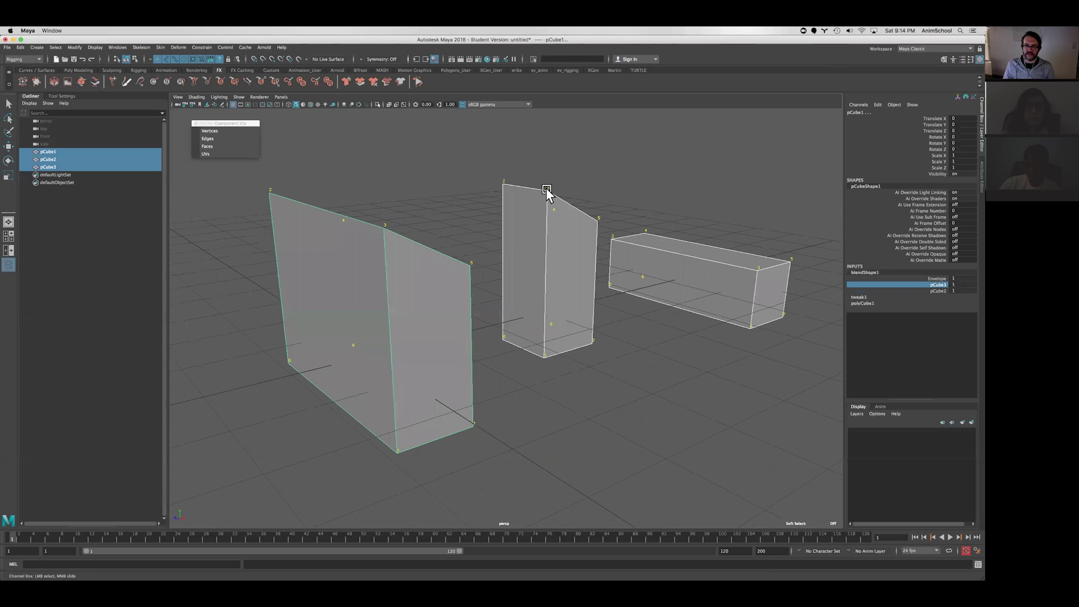
left_click_drag(546, 190, 673, 261, "alt")
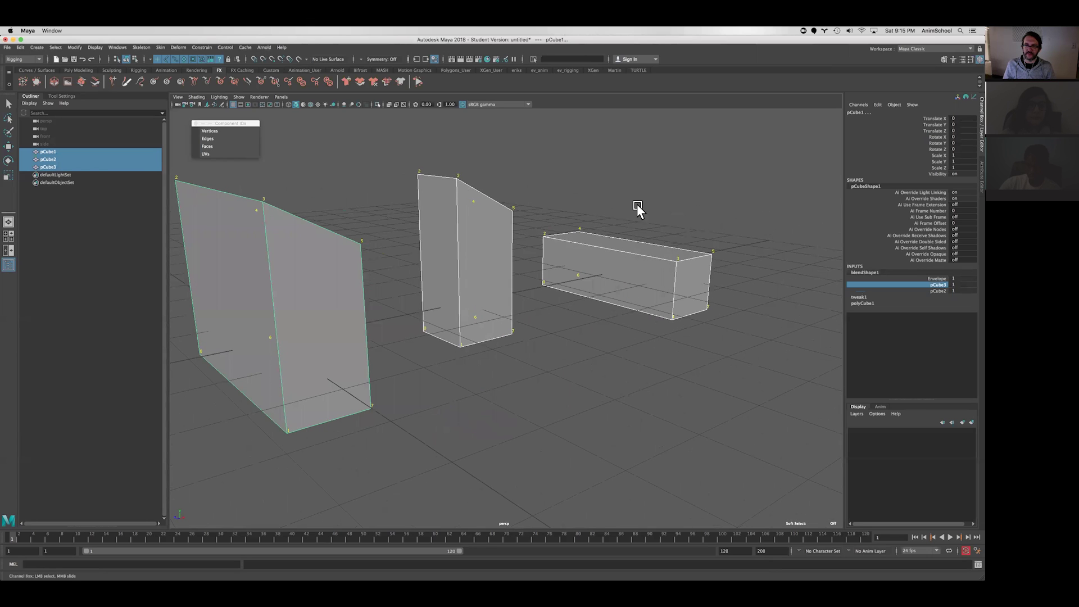
left_click_drag(506, 273, 508, 258, "alt")
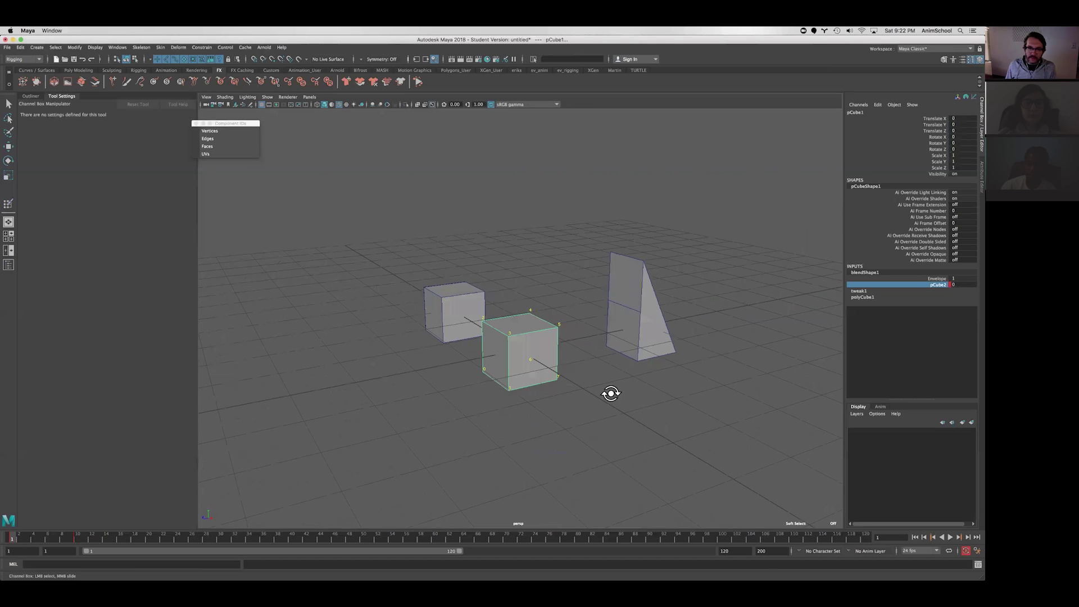
In the animated blend shape scene, deselect the cube and scrub to frame 10 to compare the three shapes
mouse_move(610, 390)
left_mouse_down("alt")
mouse_move(634, 438)
mouse_move(595, 392)
left_mouse_up("alt")
left_click_drag(691, 346, 662, 348, "alt")
key("e")
left_click(422, 262)
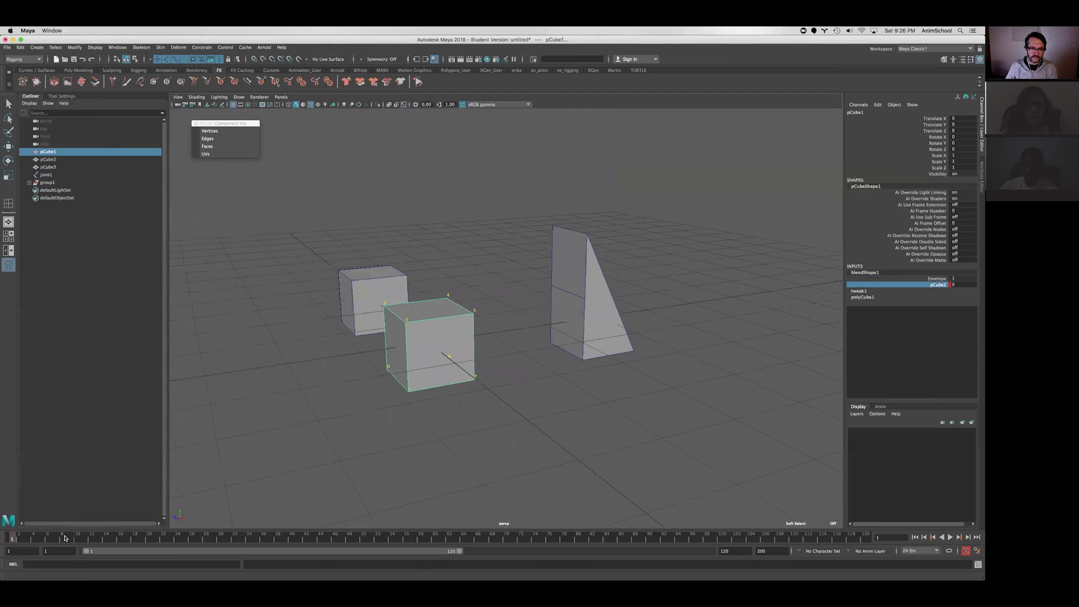
left_click_drag(64, 538, 78, 535)
left_click_drag(327, 412, 380, 385, "alt")
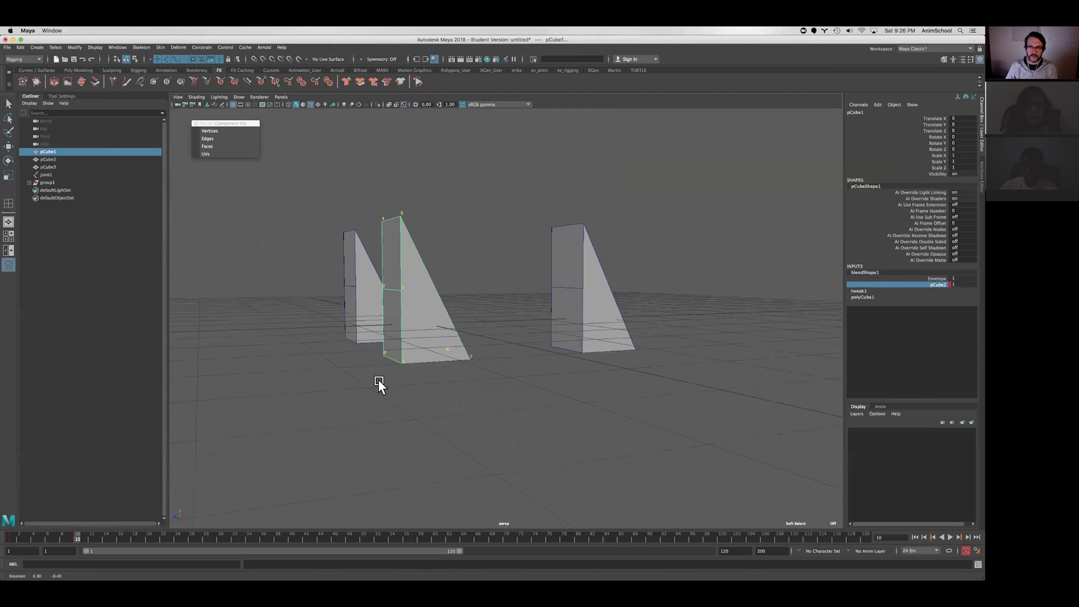
Try moving the upper vertices of the target shape pCube2 upward, and undo the move
left_click(562, 238)
right_click_drag(566, 236, 534, 206)
key("w")
left_click_drag(569, 212, 562, 113)
key("ctrl+z")
Move vertices 2 and 3 of pCube2 outward to form a slanted block, and compare the result with the blended cube
left_click_drag(534, 281, 585, 294)
mouse_move(505, 296)
left_mouse_down()
mouse_move(481, 299)
mouse_move(508, 282)
mouse_move(493, 293)
left_mouse_up()
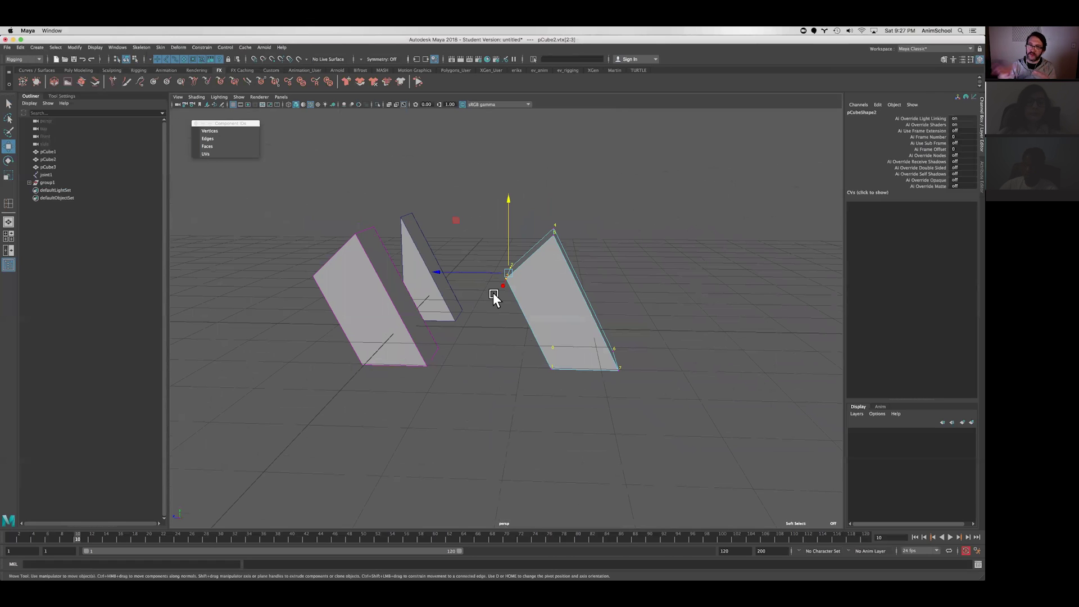
left_click_drag(493, 292, 561, 295, "alt")
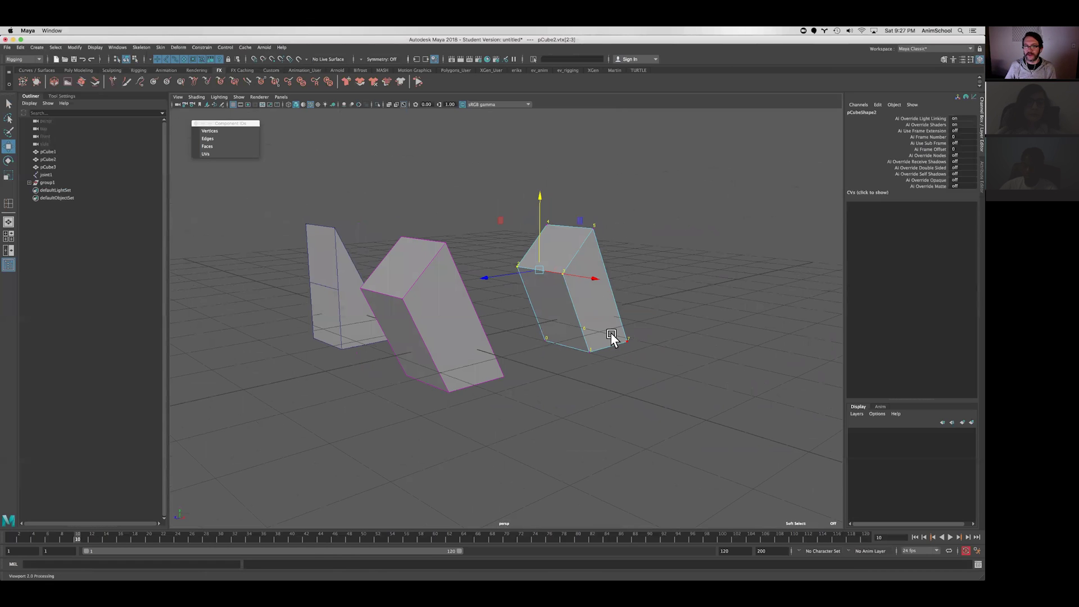
left_click_drag(656, 211, 620, 212, "alt")
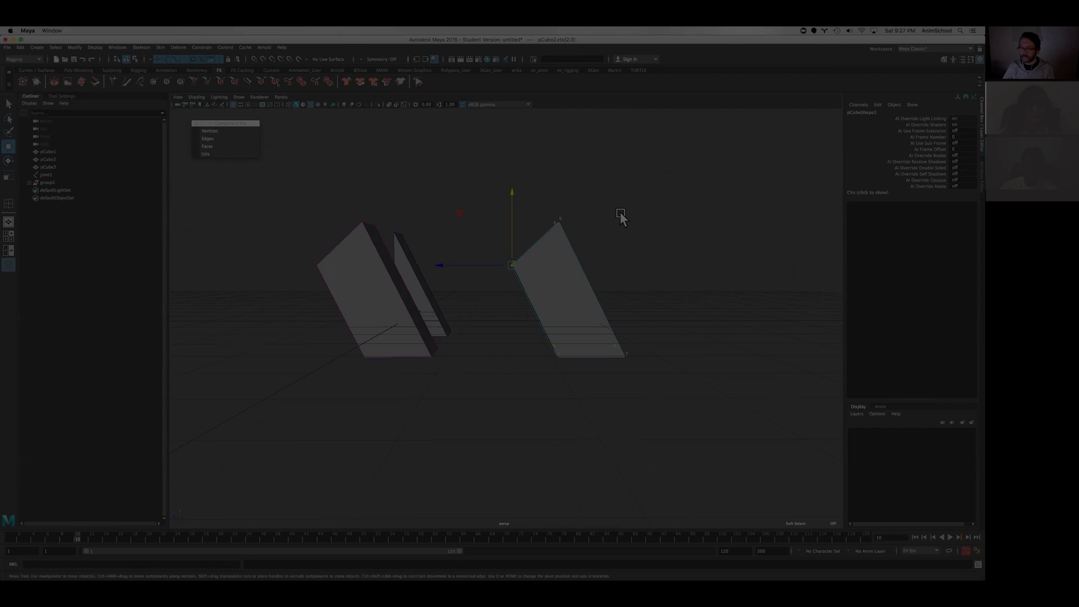